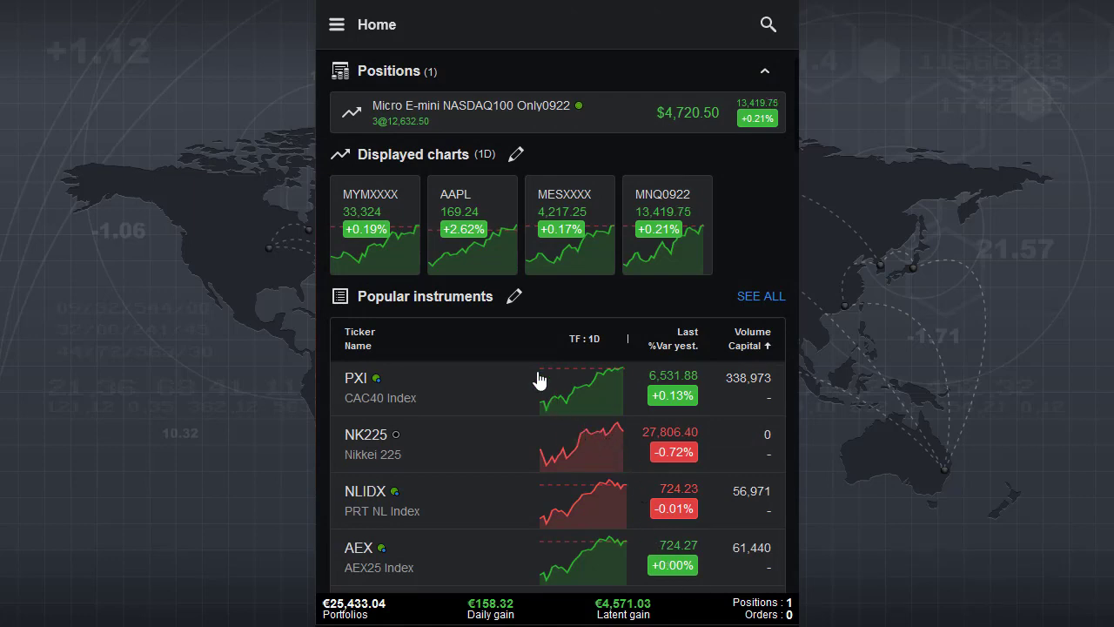
Open the NASDAQ100 position's daily chart, then zoom it in and back out
{"action": "left_click", "coordinate": [338, 28]}
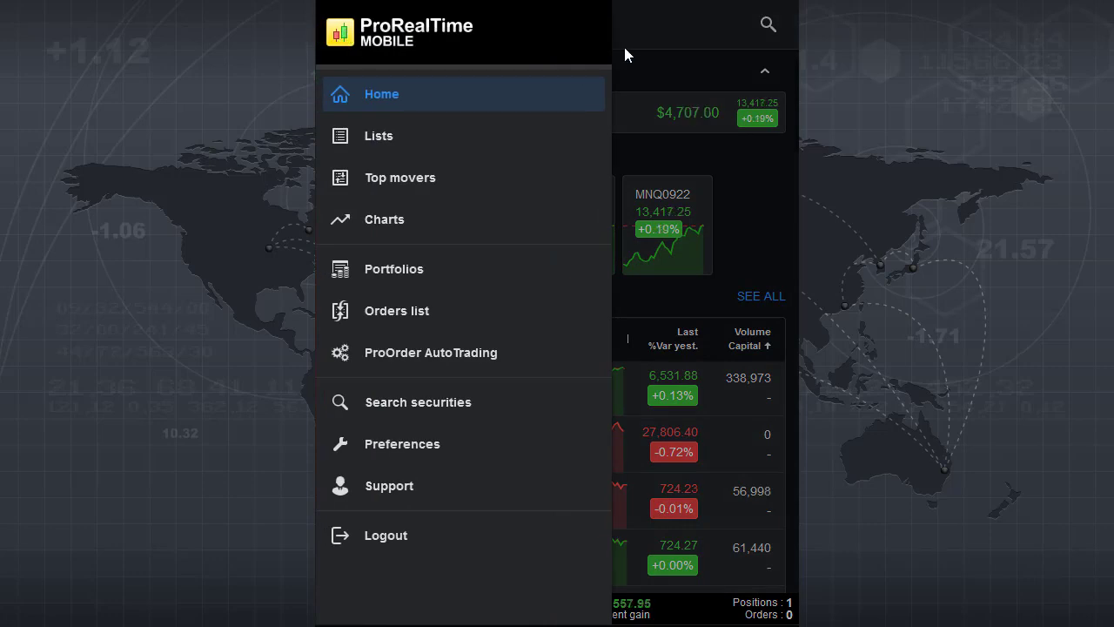
{"action": "left_click", "coordinate": [653, 35]}
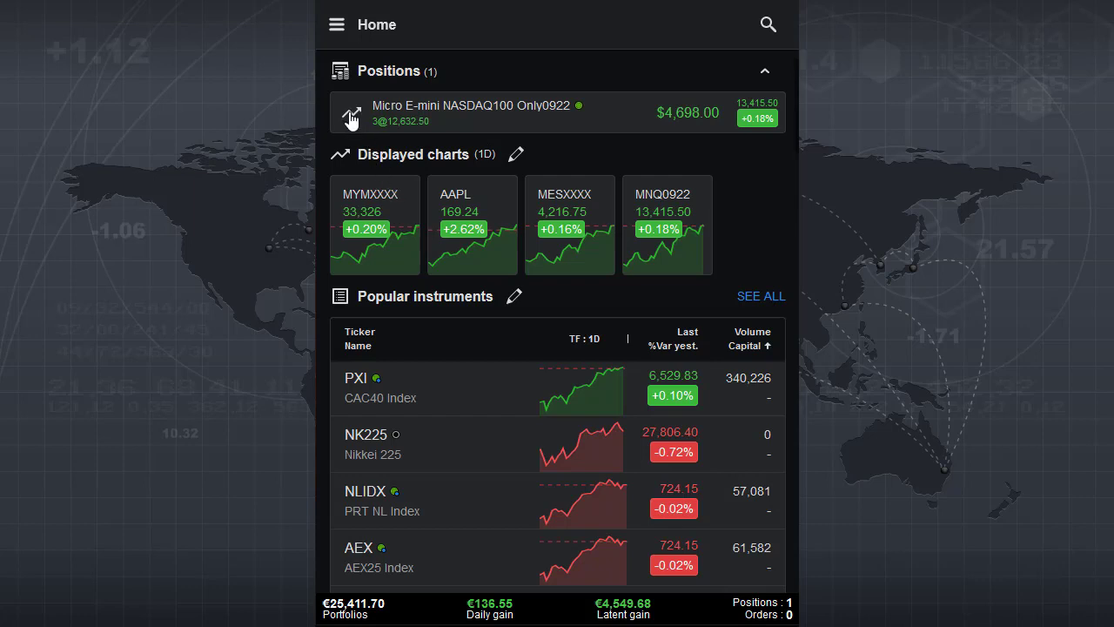
{"action": "left_click", "coordinate": [352, 120]}
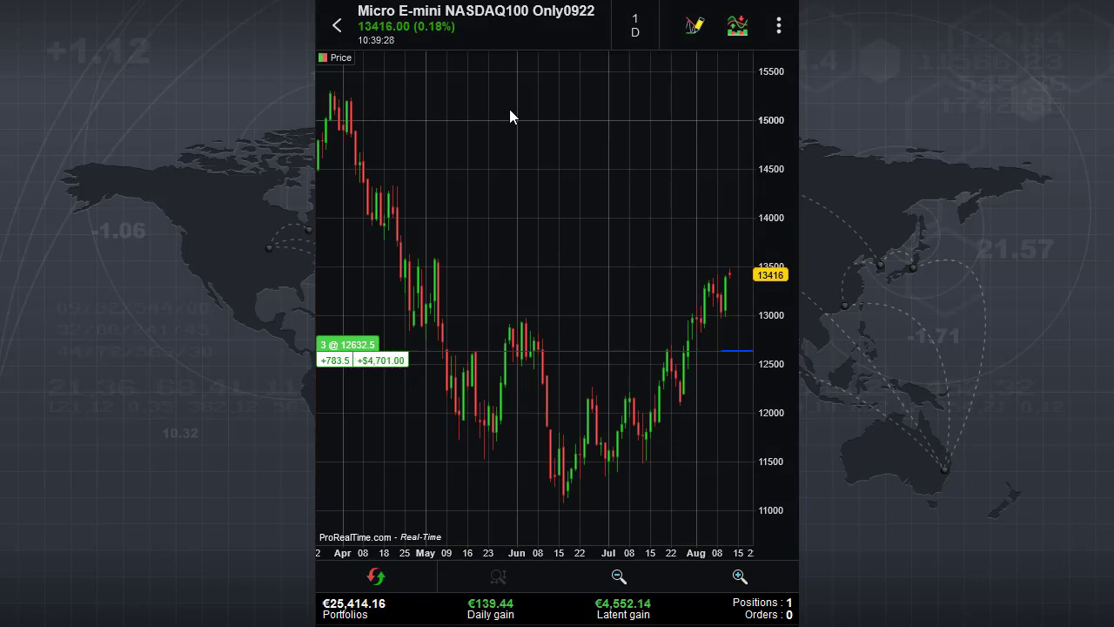
{"action": "left_click", "coordinate": [740, 577]}
{"action": "left_click", "coordinate": [617, 577]}
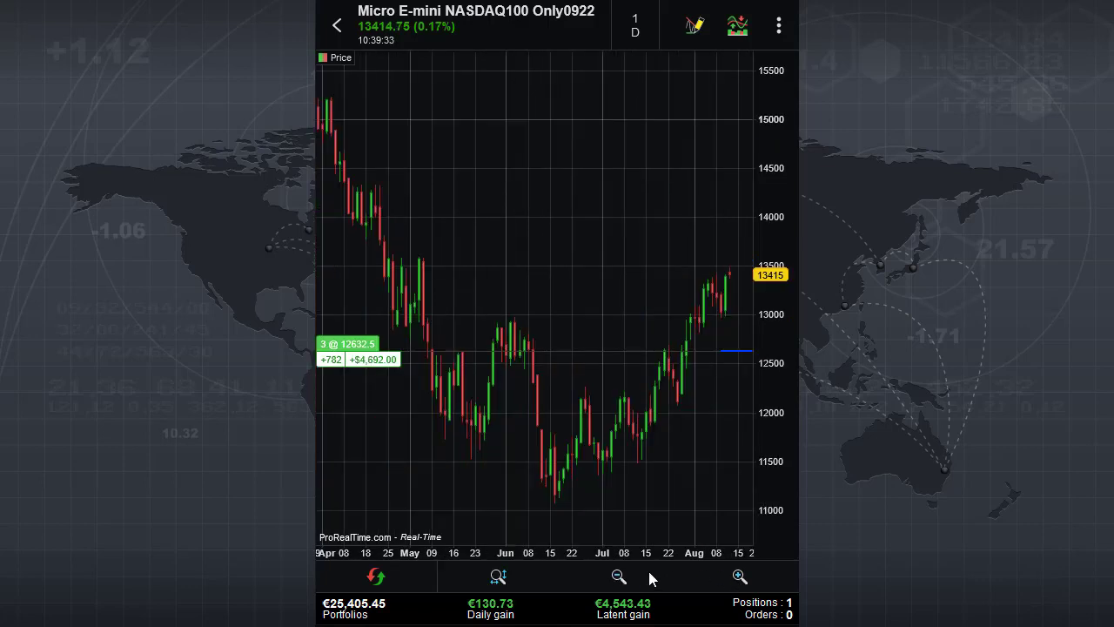
Browse the chart indicators list, then return to the chart
{"action": "left_click", "coordinate": [732, 29]}
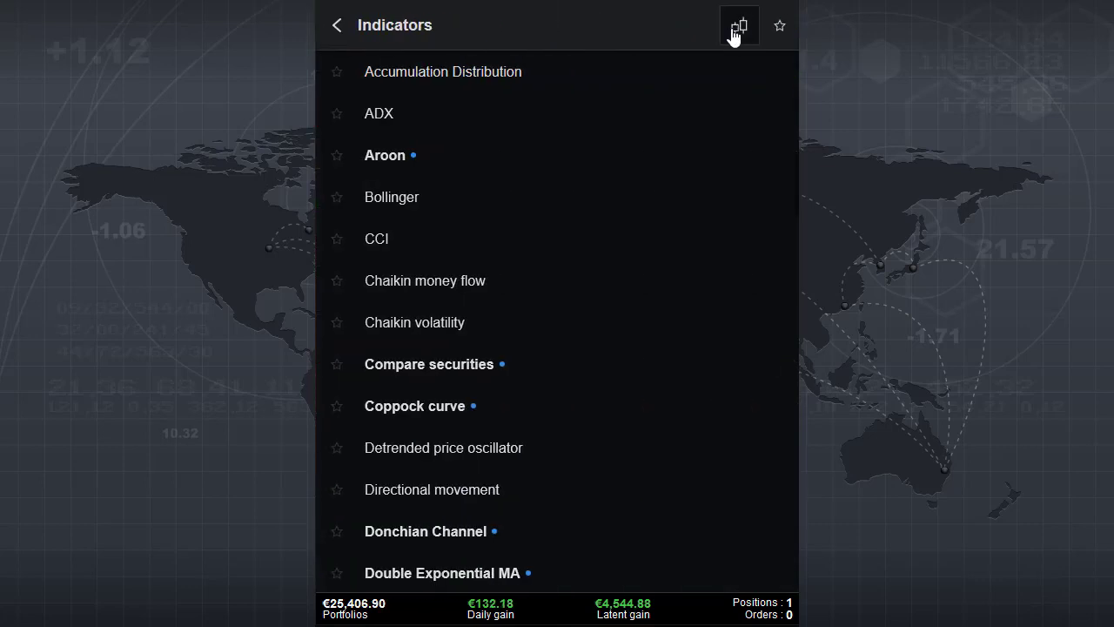
{"action": "scroll", "coordinate": [597, 209], "scroll_direction": "down", "scroll_amount": 10}
{"action": "scroll", "coordinate": [622, 266], "scroll_direction": "up", "scroll_amount": 10}
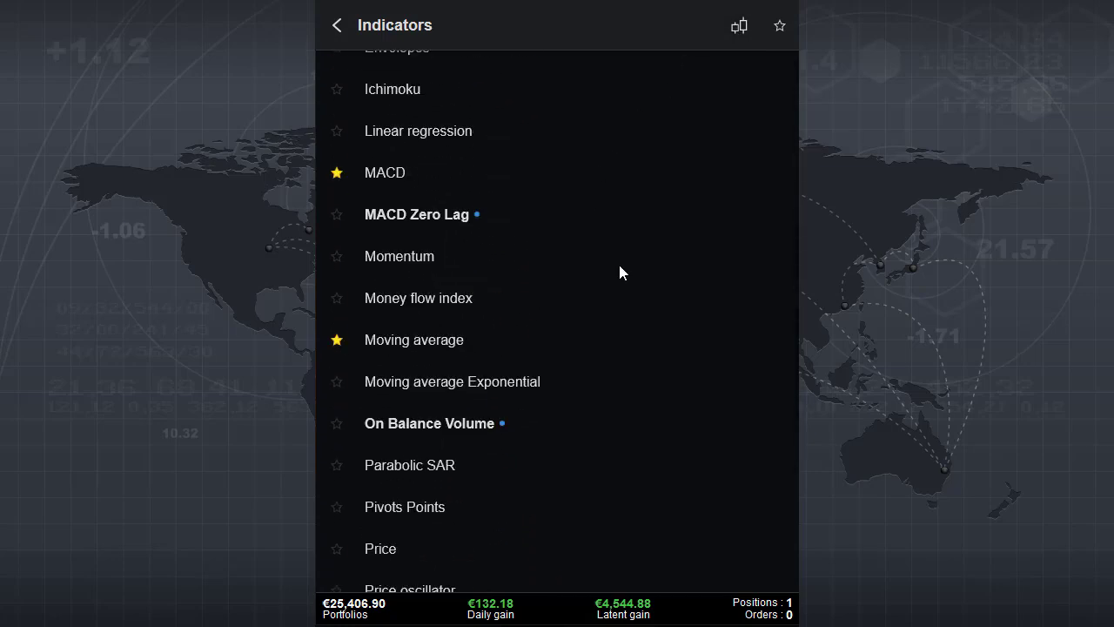
{"action": "left_click", "coordinate": [339, 29]}
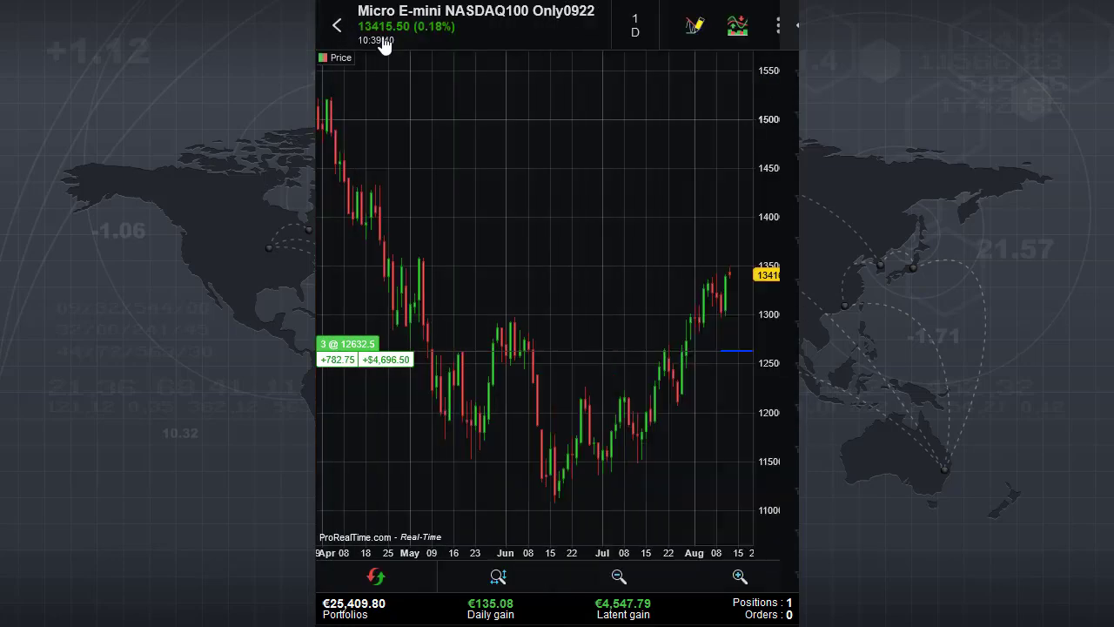
{"action": "left_click", "coordinate": [692, 25]}
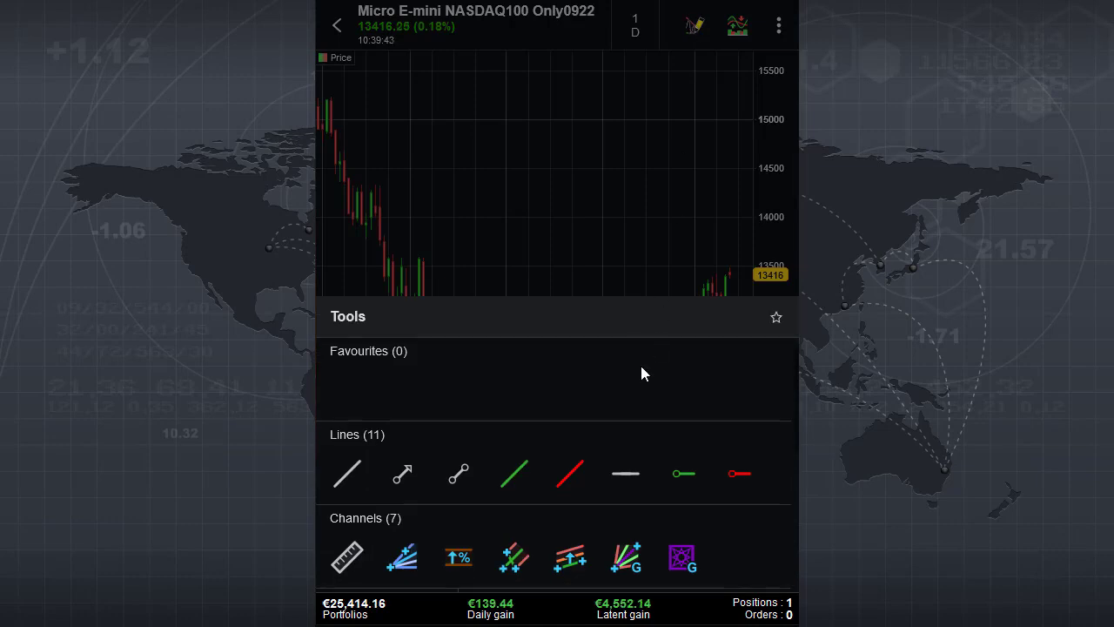
{"action": "scroll", "coordinate": [500, 430], "scroll_direction": "down", "scroll_amount": 2}
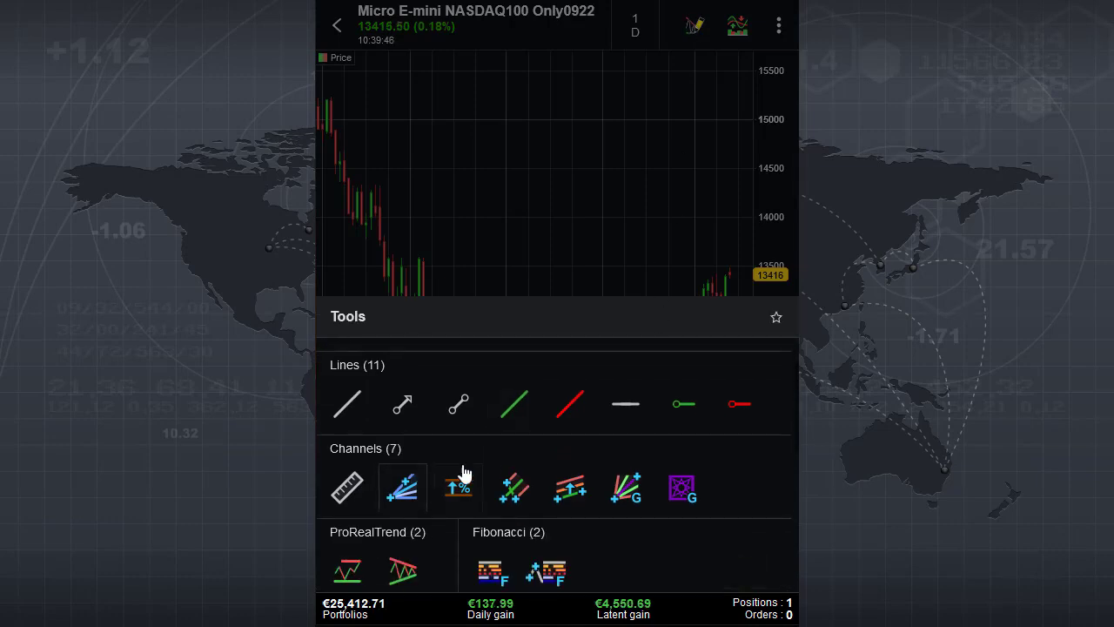
{"action": "scroll", "coordinate": [557, 462], "scroll_direction": "down", "scroll_amount": 3}
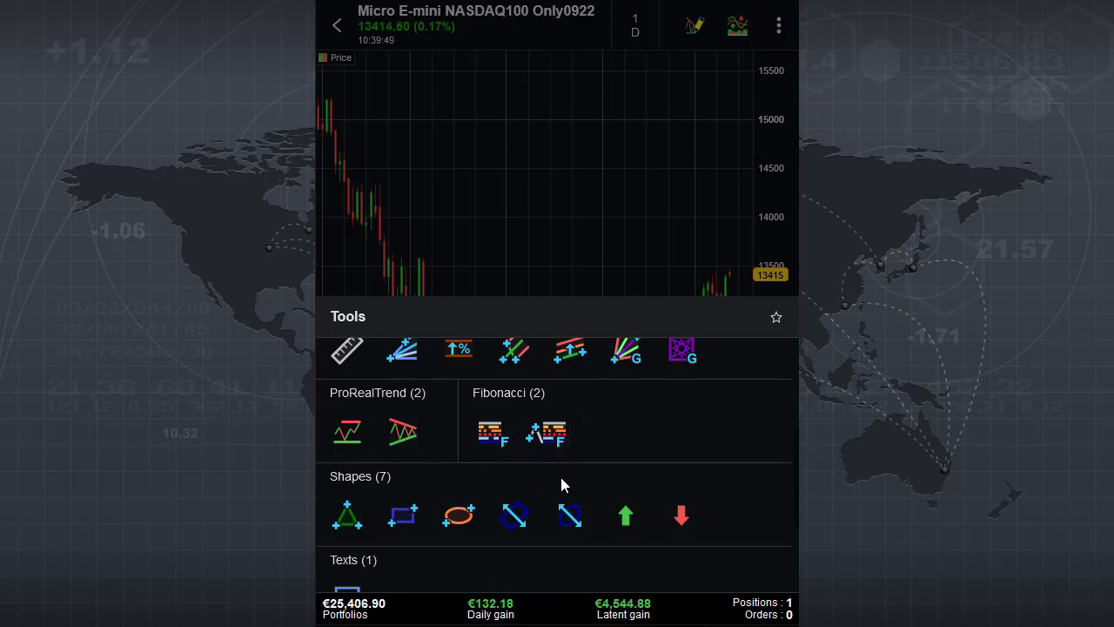
{"action": "scroll", "coordinate": [559, 473], "scroll_direction": "down", "scroll_amount": 3}
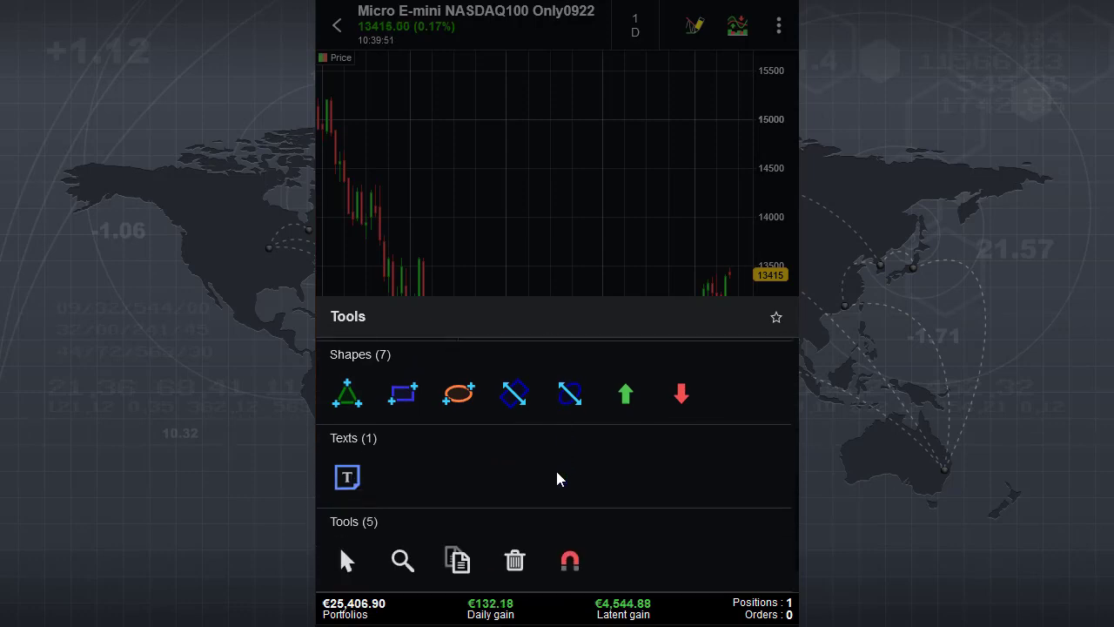
{"action": "scroll", "coordinate": [557, 472], "scroll_direction": "up", "scroll_amount": 5}
{"action": "left_click", "coordinate": [571, 254]}
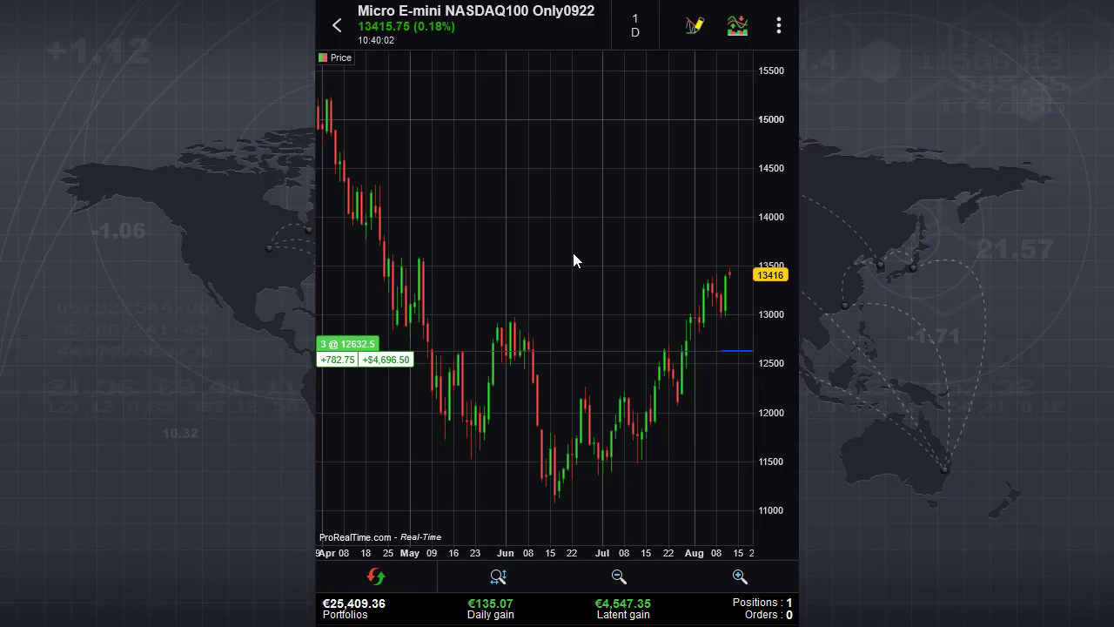
View the chart's extra options, then go back to the Home screen
{"action": "left_click", "coordinate": [779, 26]}
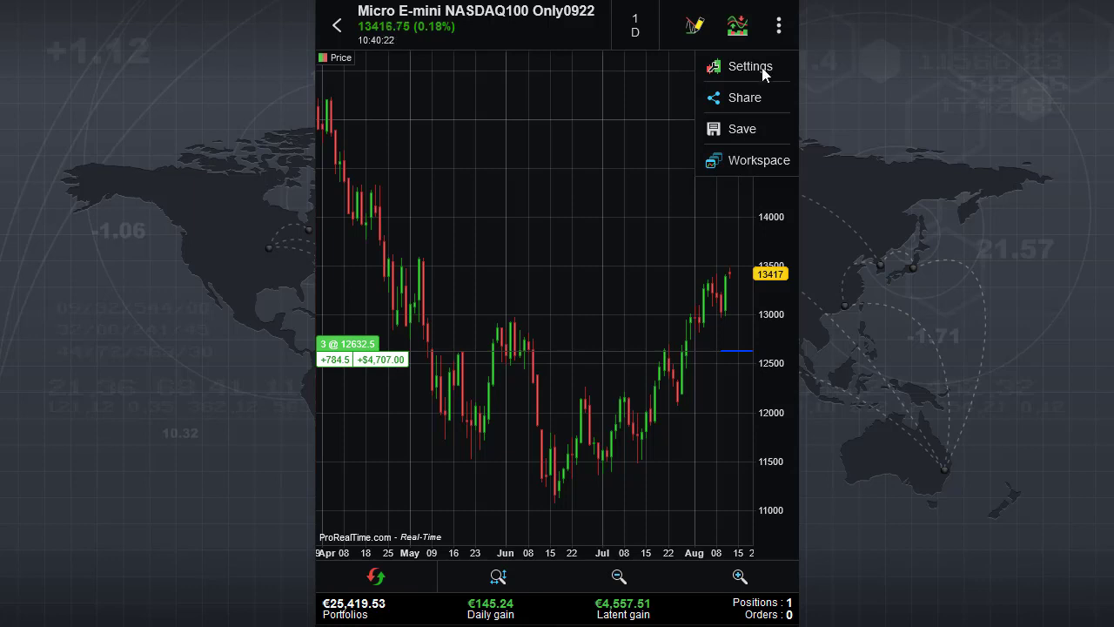
{"action": "left_click", "coordinate": [338, 30]}
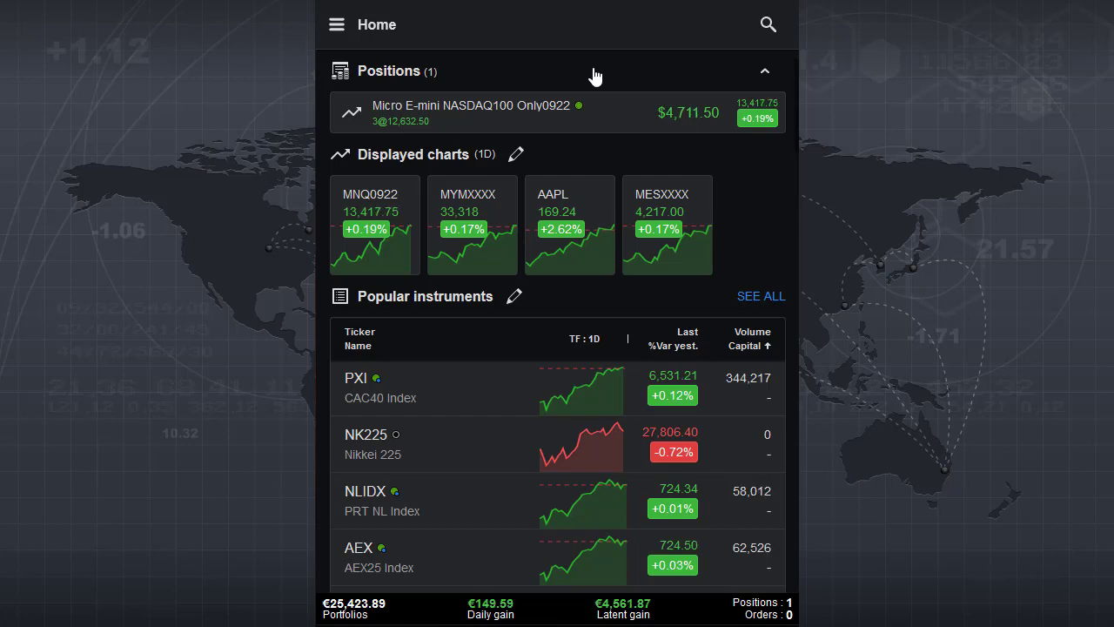
Open the NASDAQ100 position details, then start and cancel a full market close
{"action": "left_click", "coordinate": [471, 117]}
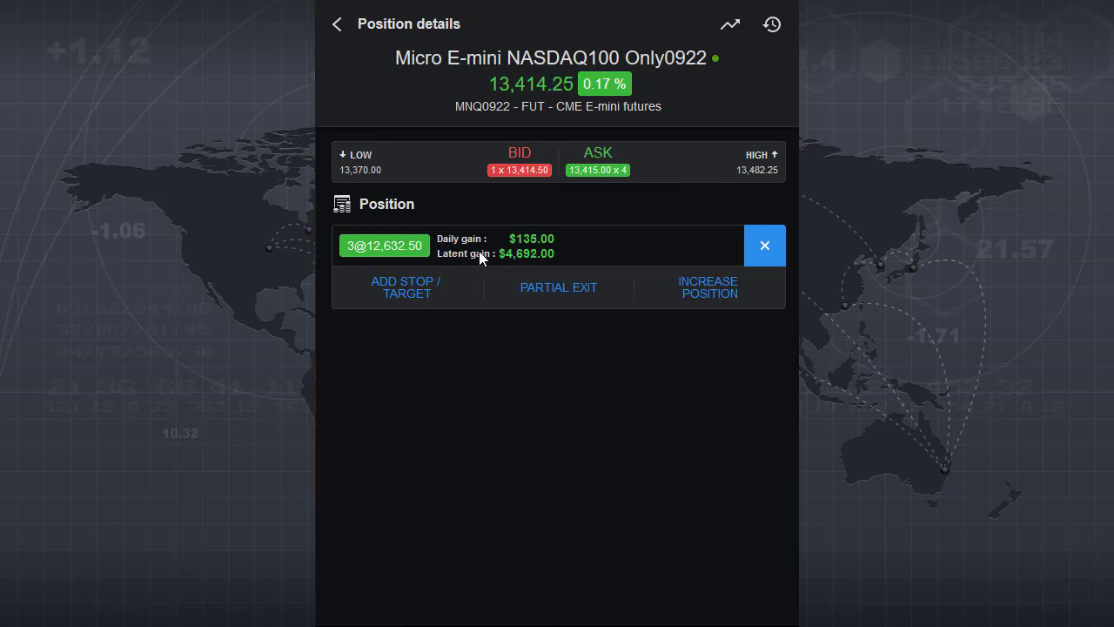
{"action": "left_click", "coordinate": [765, 246]}
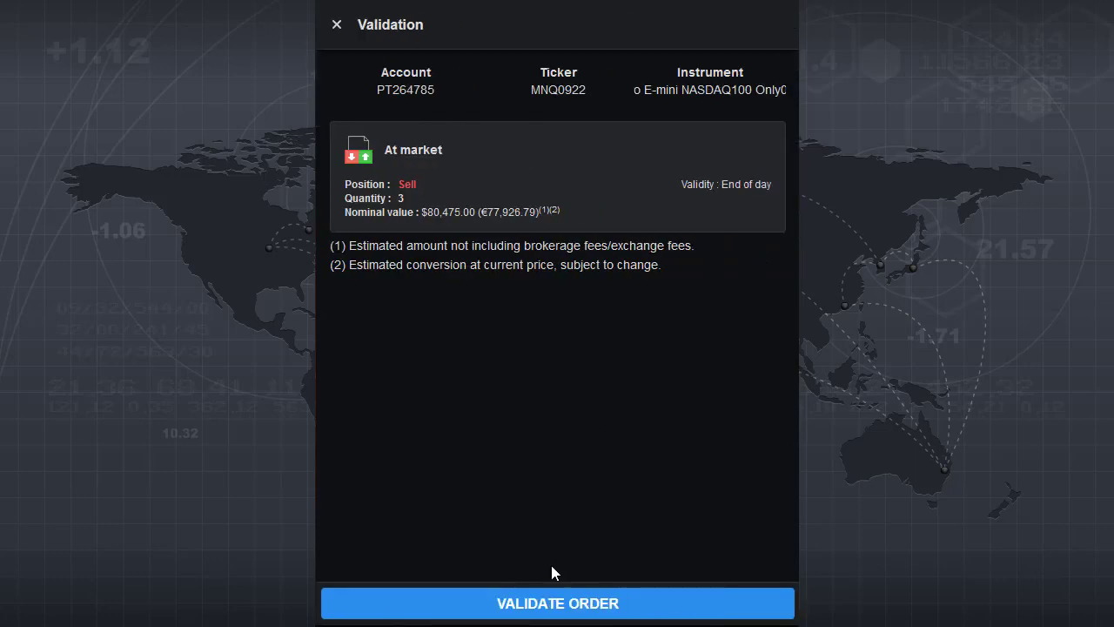
{"action": "left_click", "coordinate": [336, 25]}
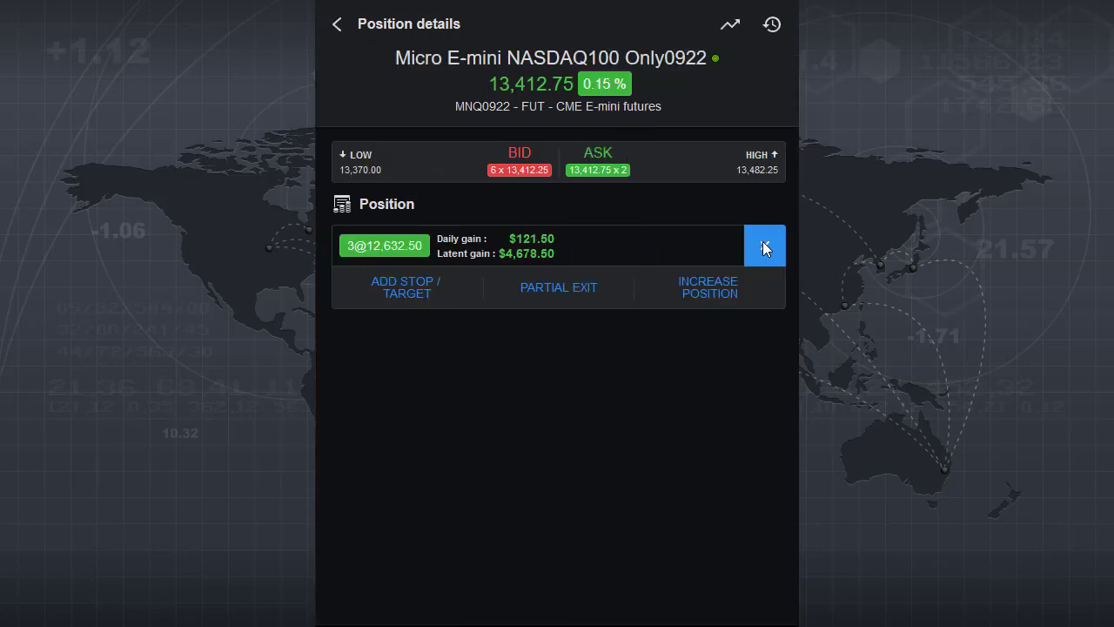
Try a partial exit at quantity 2 and then 1, and dismiss it unsubmitted
{"action": "left_click", "coordinate": [547, 292]}
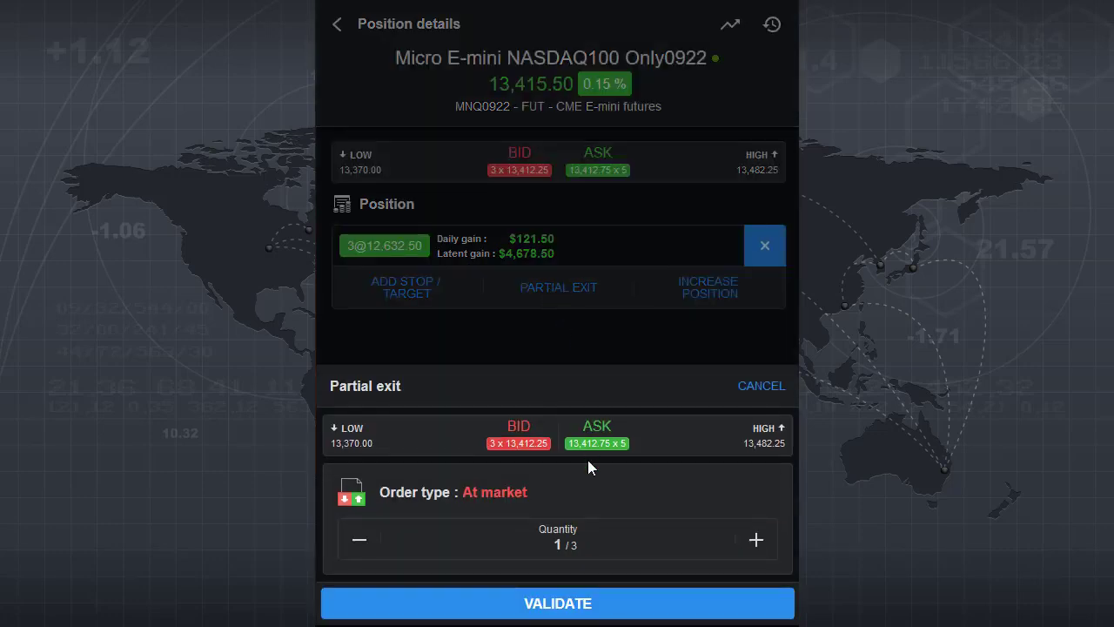
{"action": "left_click", "coordinate": [755, 541]}
{"action": "left_click", "coordinate": [358, 544]}
{"action": "left_click", "coordinate": [335, 22]}
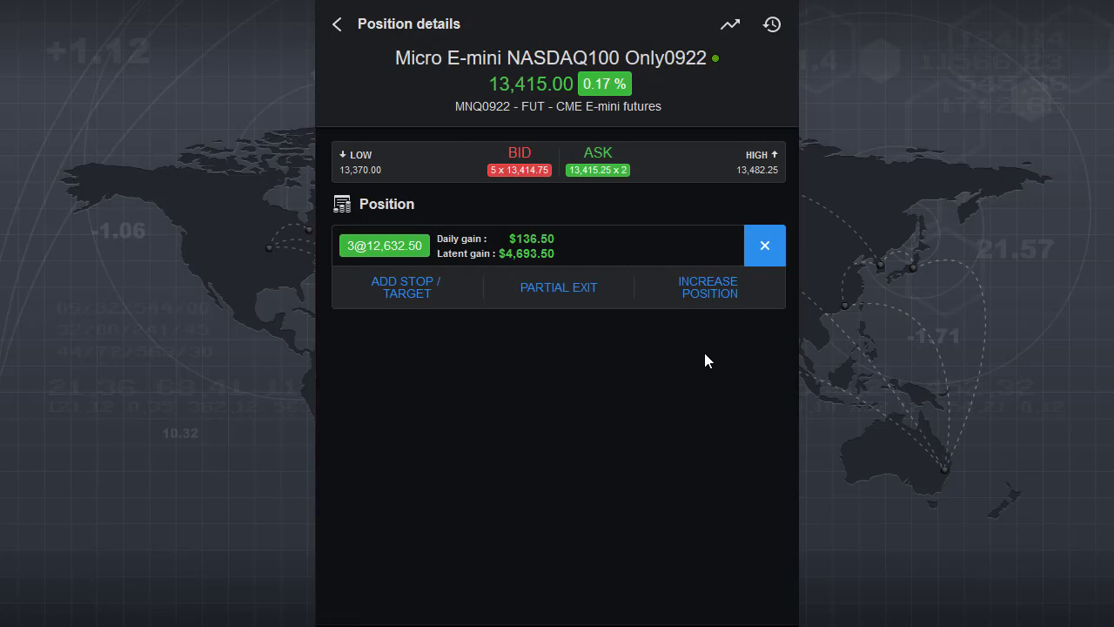
{"action": "left_click", "coordinate": [705, 284]}
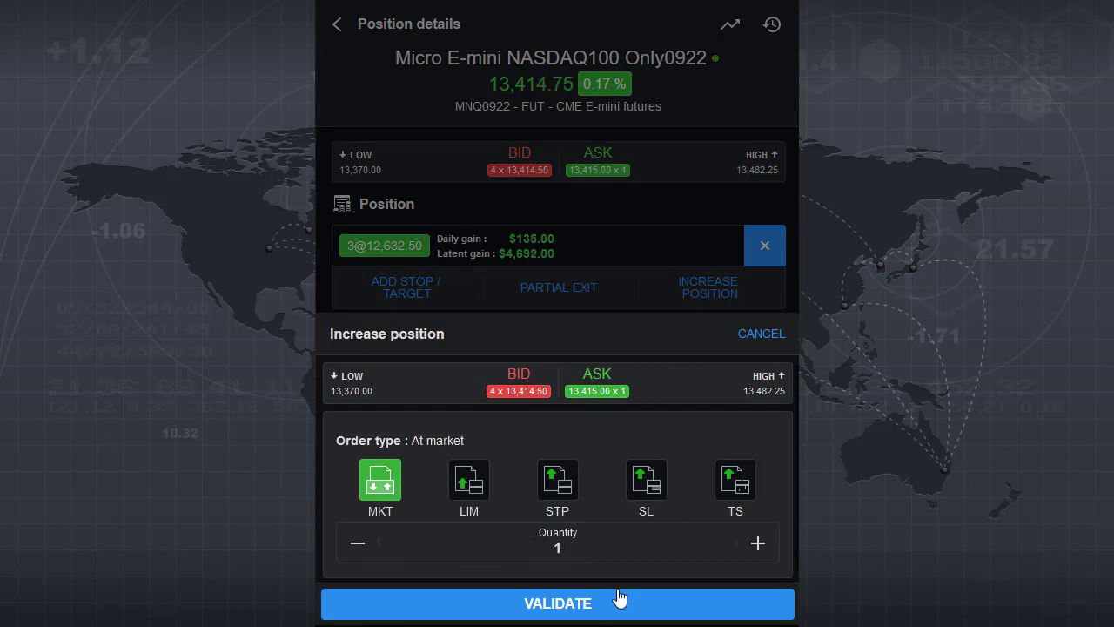
{"action": "left_click", "coordinate": [468, 484]}
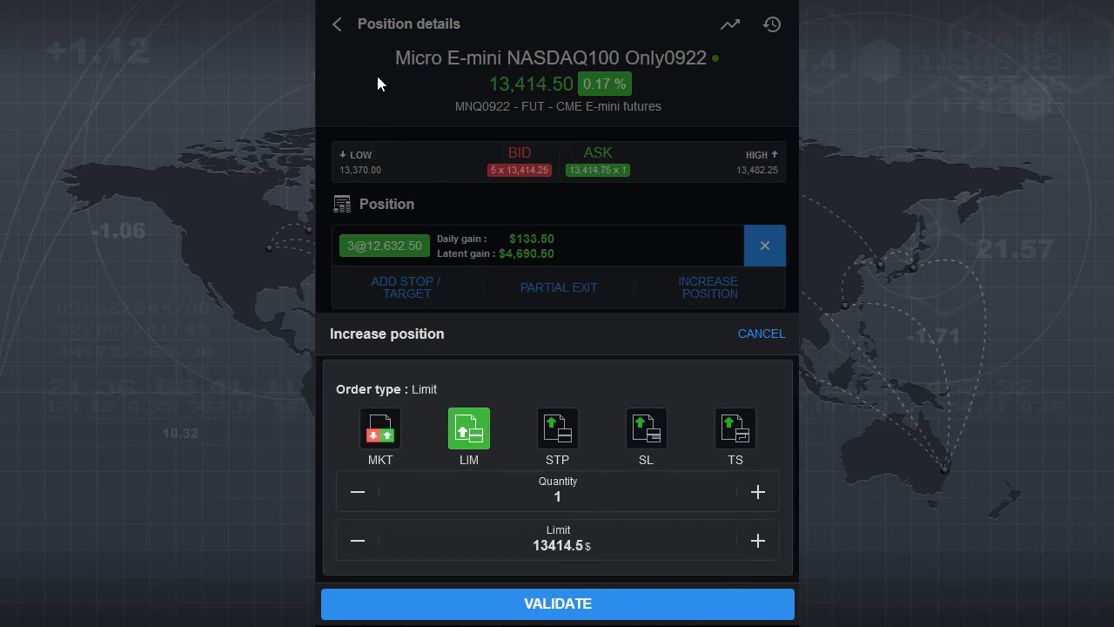
{"action": "left_click", "coordinate": [337, 25]}
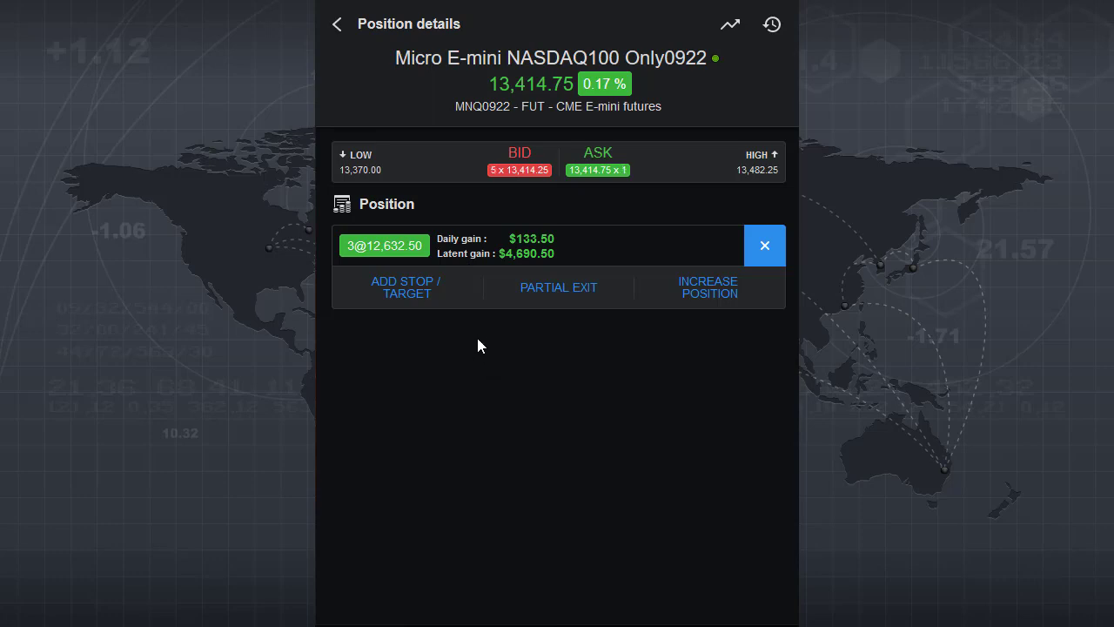
Open the position's Stop/Target options and enable an OCO exit pair
{"action": "left_click", "coordinate": [403, 282]}
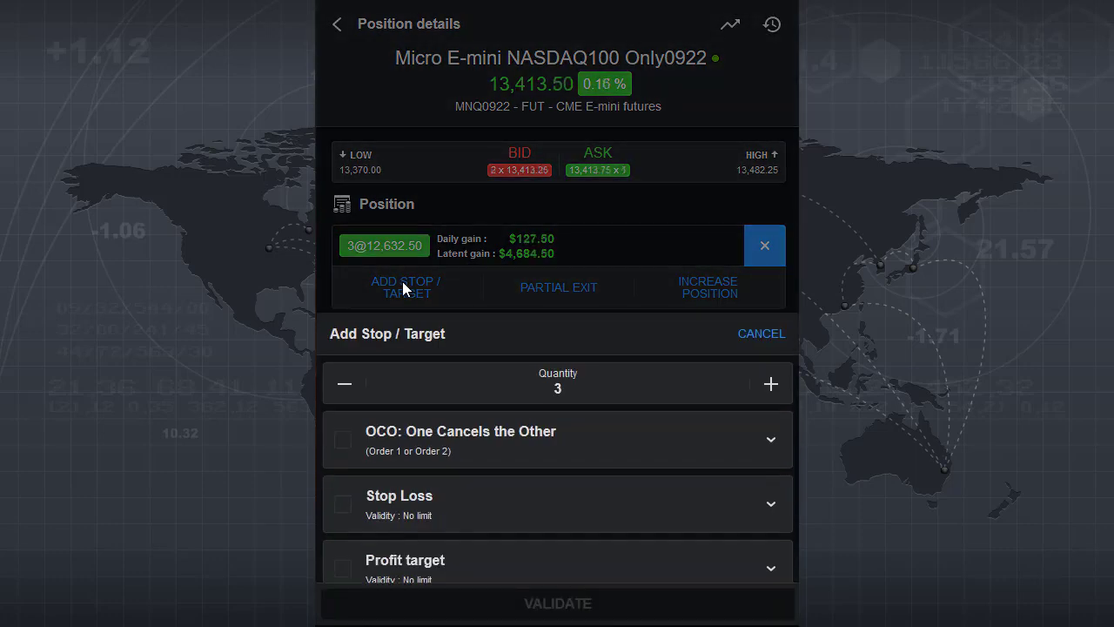
{"action": "scroll", "coordinate": [528, 425], "scroll_direction": "down", "scroll_amount": 1}
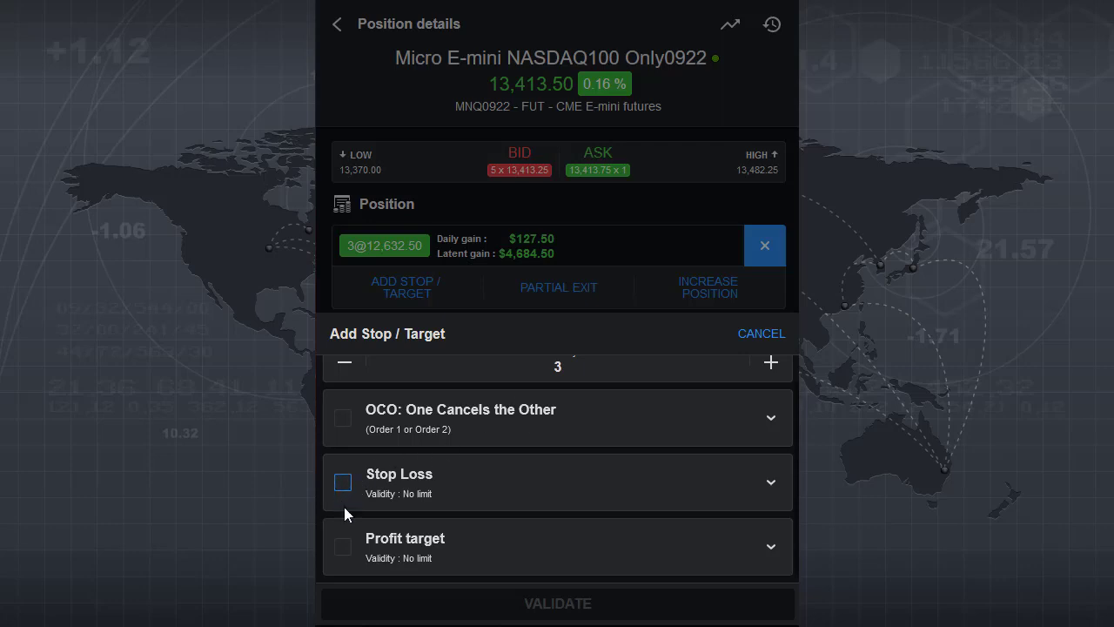
{"action": "left_click", "coordinate": [342, 420]}
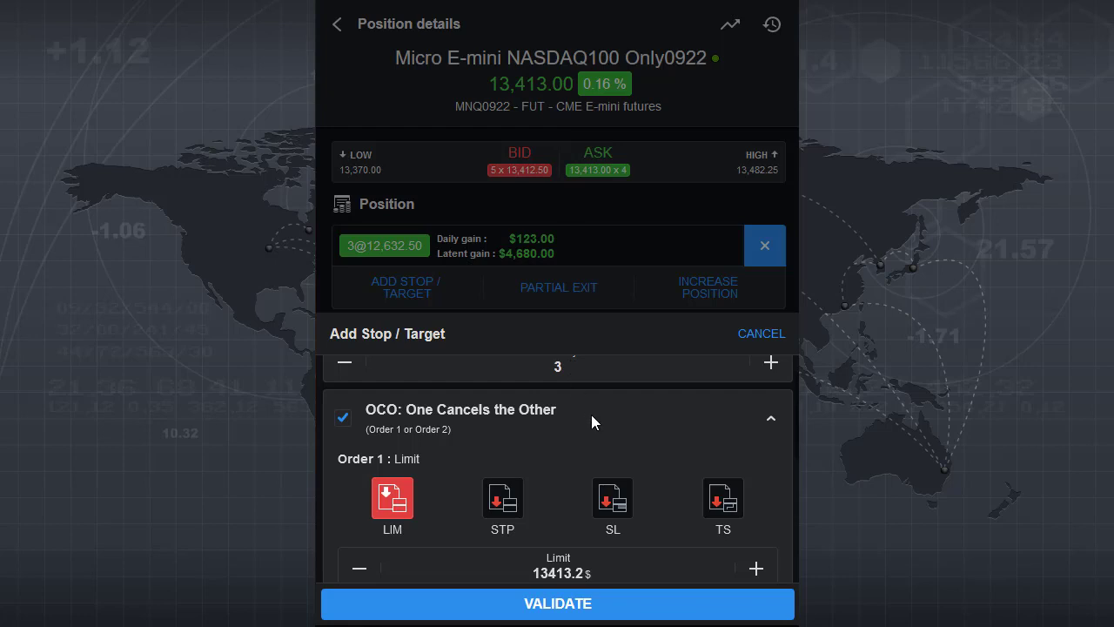
{"action": "scroll", "coordinate": [591, 417], "scroll_direction": "down", "scroll_amount": 2}
{"action": "scroll", "coordinate": [591, 417], "scroll_direction": "up", "scroll_amount": 3}
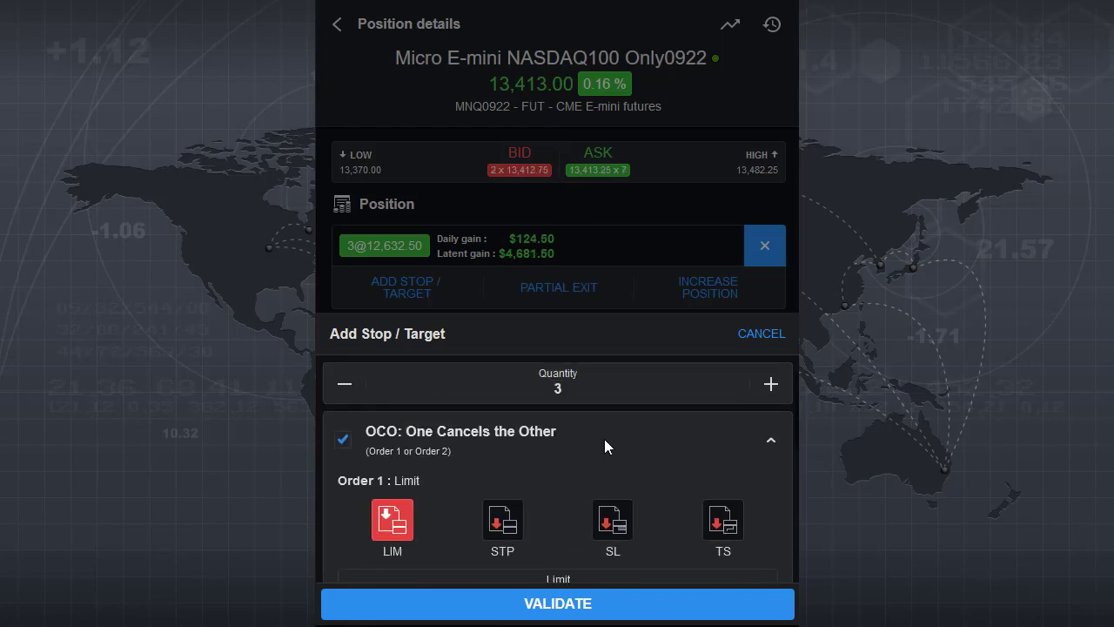
{"action": "scroll", "coordinate": [591, 433], "scroll_direction": "down", "scroll_amount": 1}
Set the OCO limit to 13500 and the stop to 13350, then review
{"action": "left_click", "coordinate": [596, 517]}
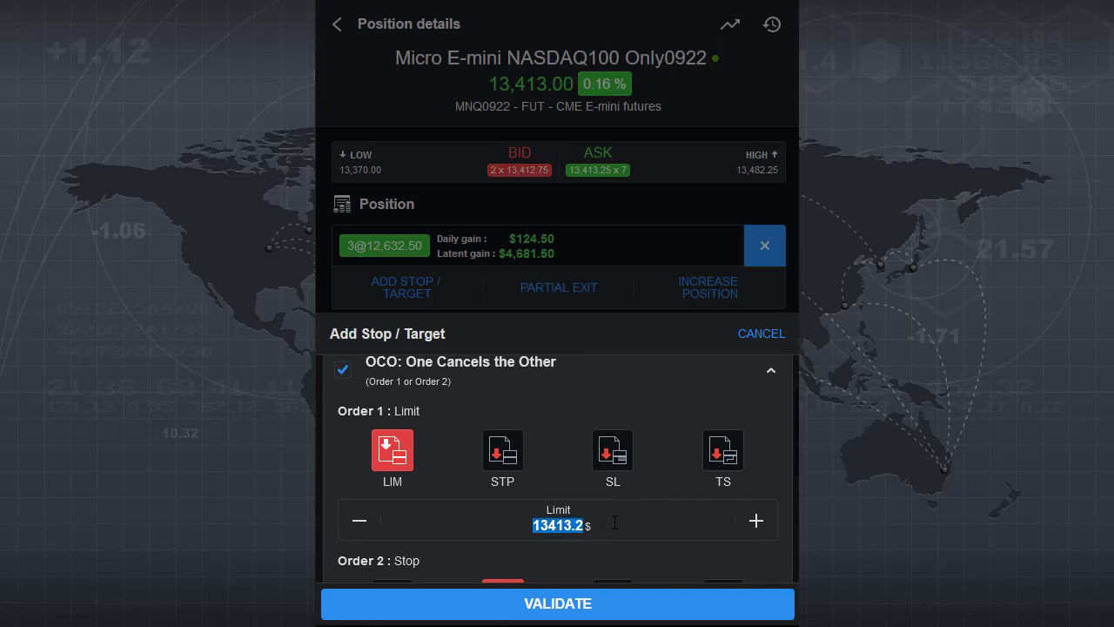
{"action": "type", "text": "13500"}
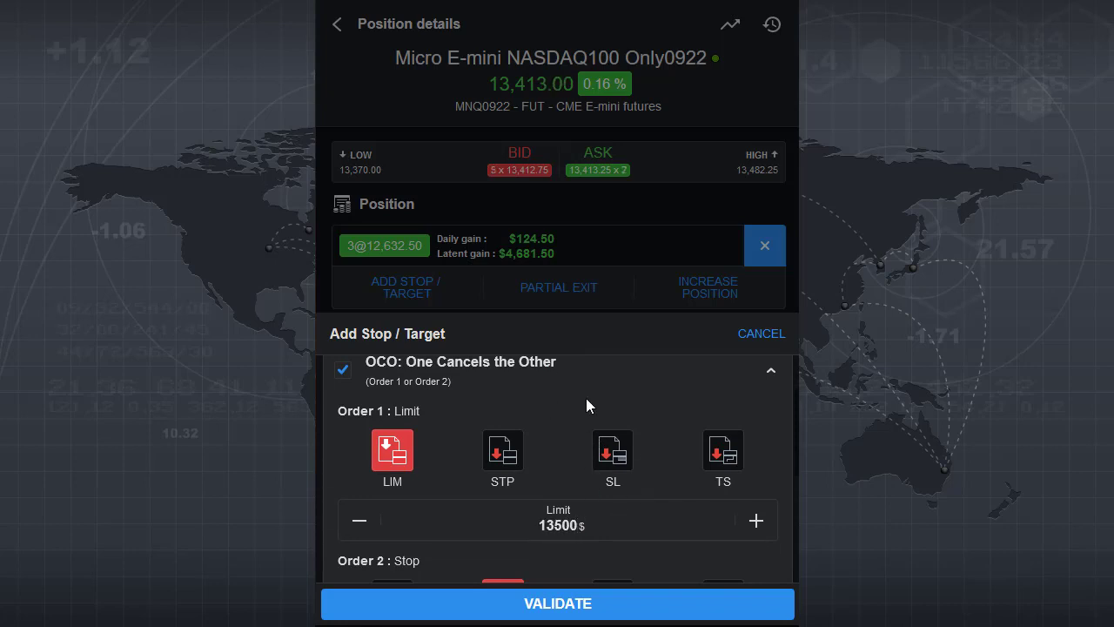
{"action": "scroll", "coordinate": [586, 406], "scroll_direction": "down", "scroll_amount": 2}
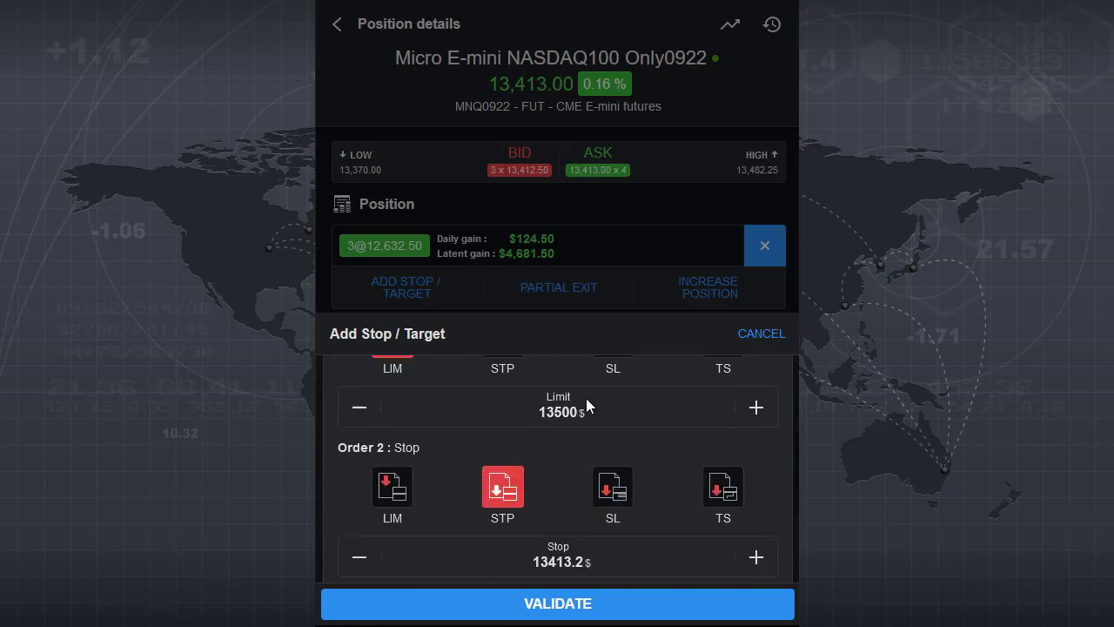
{"action": "left_click", "coordinate": [627, 536]}
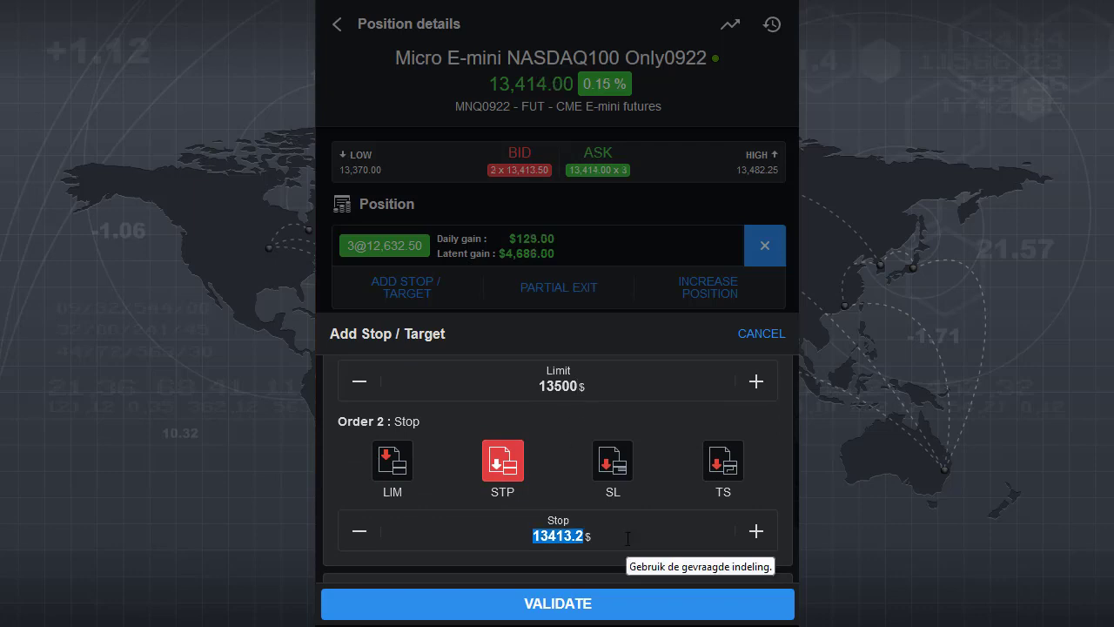
{"action": "type", "text": "13"}
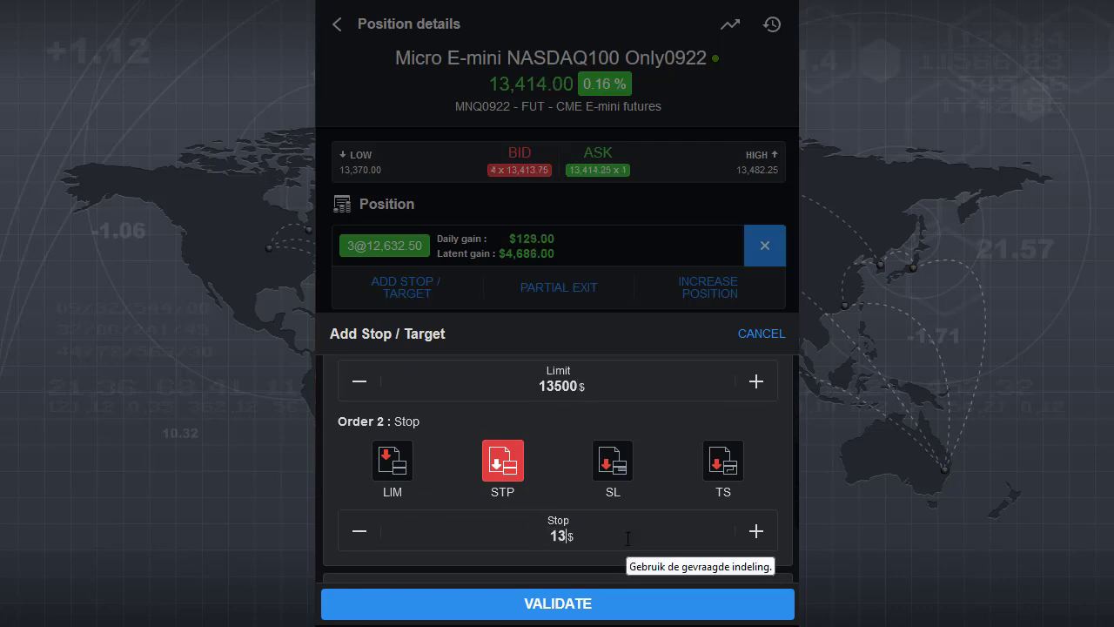
{"action": "type", "text": "350"}
{"action": "left_click", "coordinate": [559, 609]}
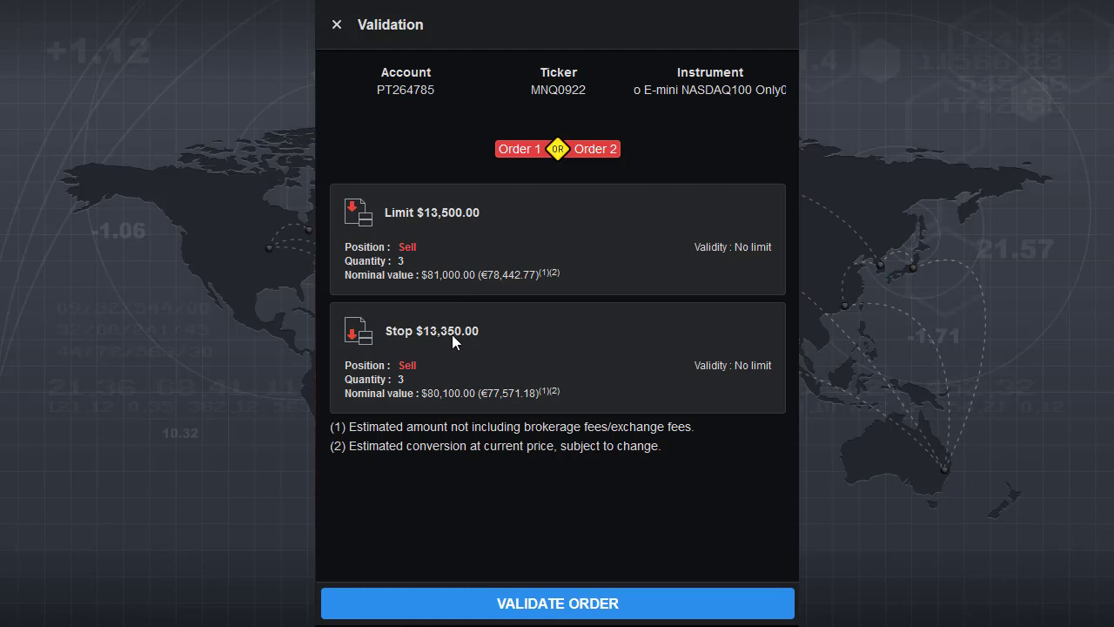
Submit the OCO limit and stop orders and return to the Home overview
{"action": "left_click", "coordinate": [555, 603]}
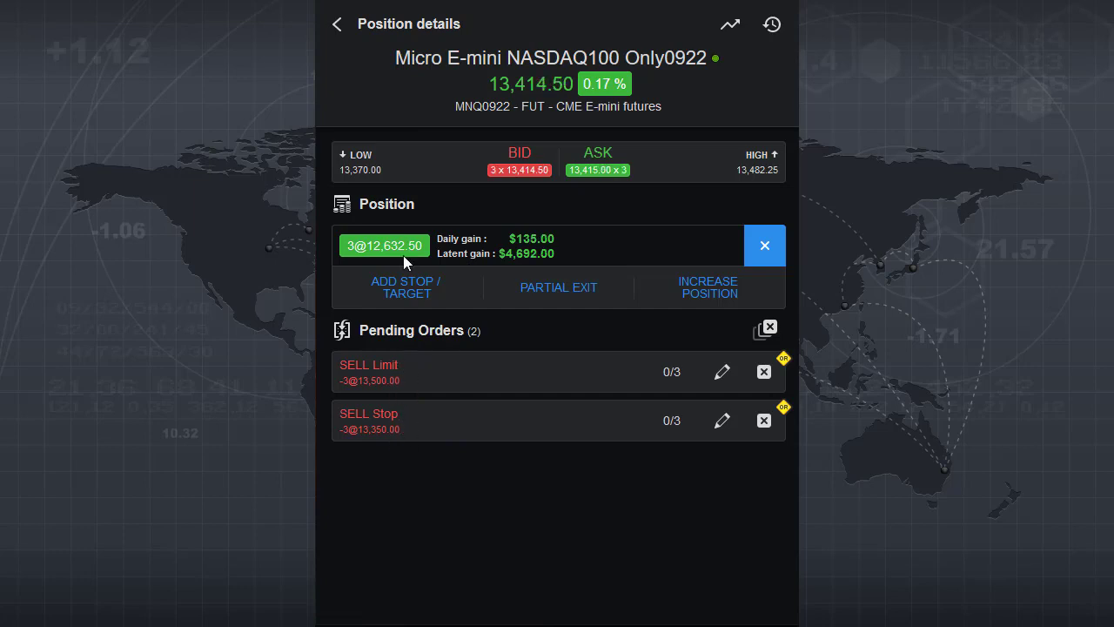
{"action": "left_click", "coordinate": [336, 27]}
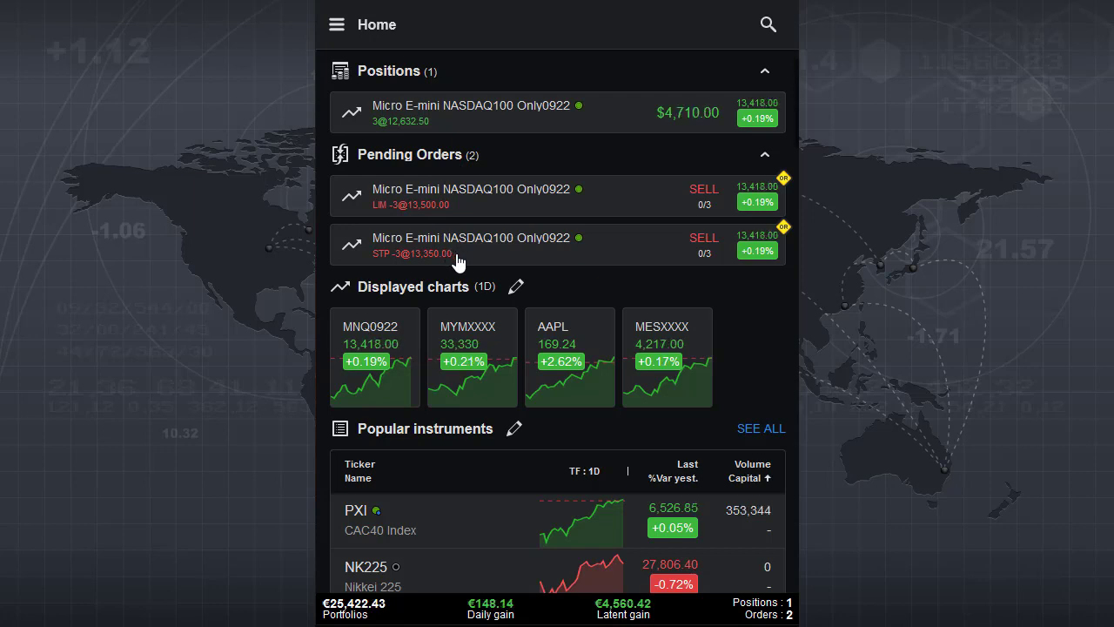
Raise the pending sell limit order from 13,500 to 13,550 and validate the change
{"action": "left_click", "coordinate": [479, 202]}
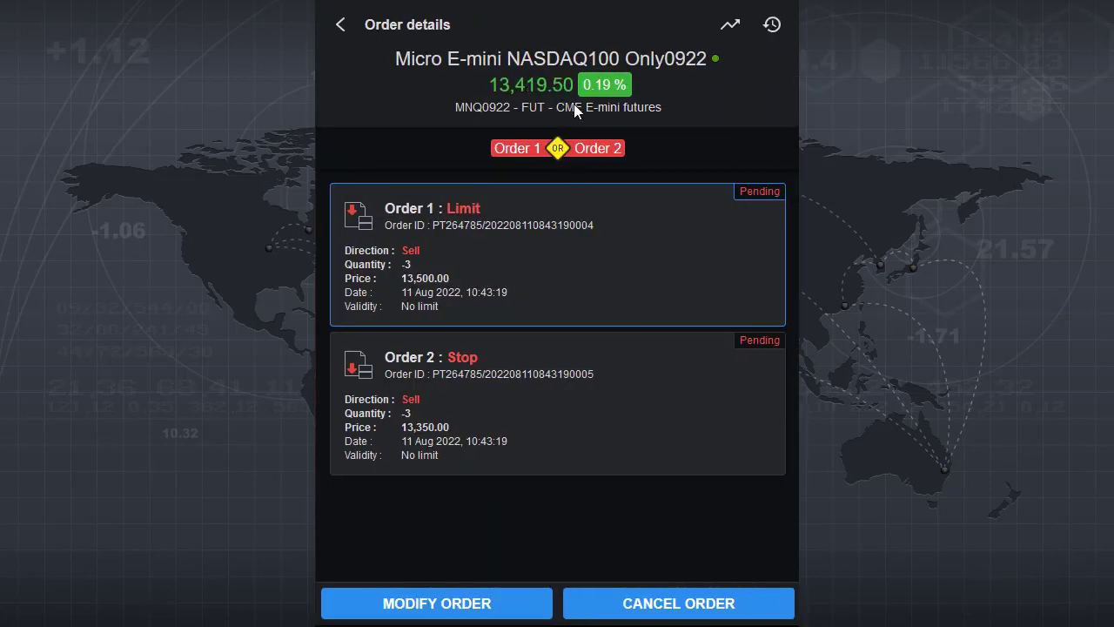
{"action": "left_click", "coordinate": [470, 601]}
{"action": "scroll", "coordinate": [612, 522], "scroll_direction": "down", "scroll_amount": 1}
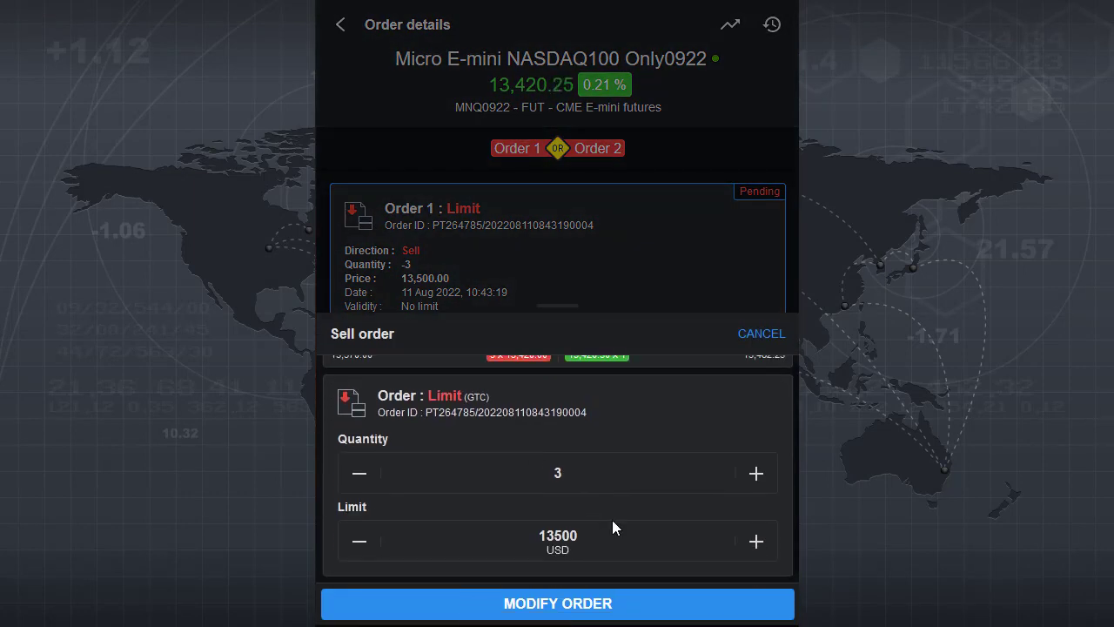
{"action": "double_click", "coordinate": [605, 538]}
{"action": "type", "text": "13550"}
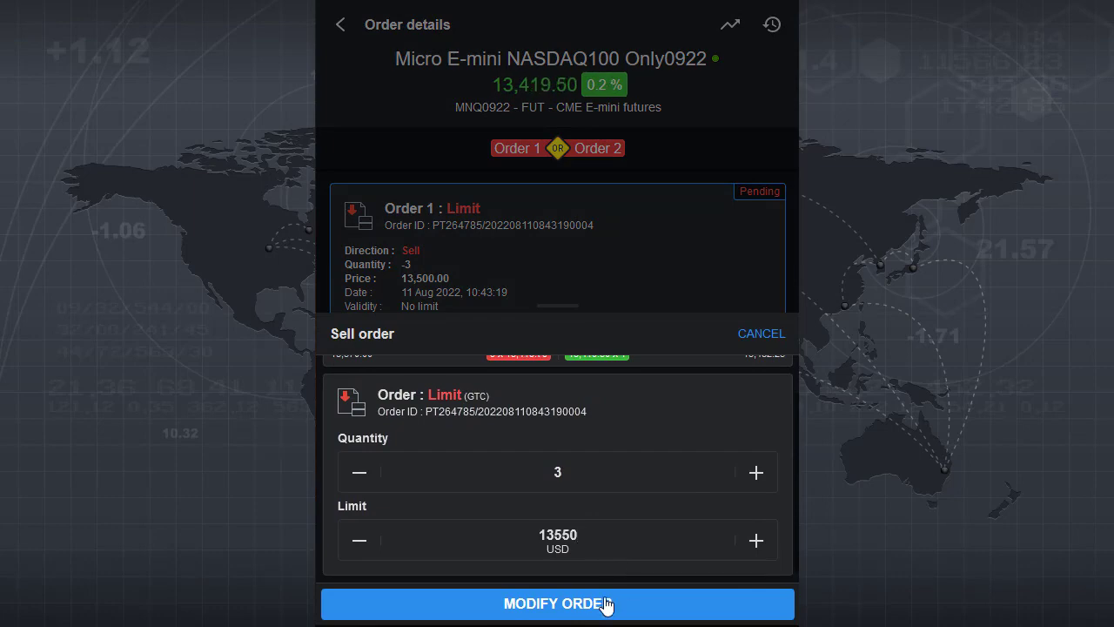
{"action": "left_click", "coordinate": [607, 604]}
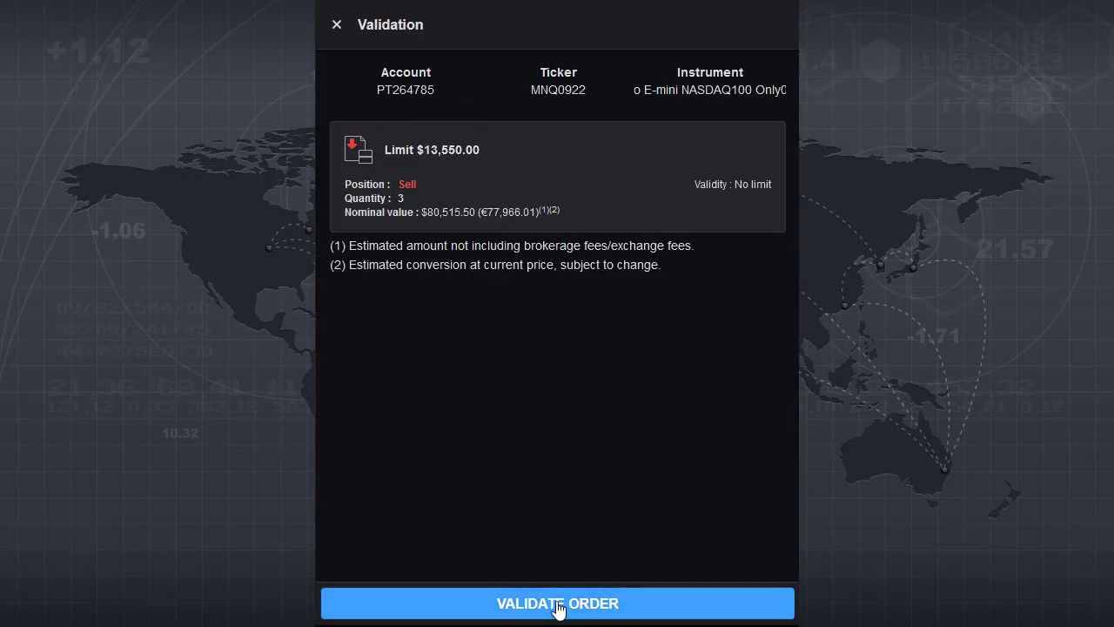
{"action": "left_click", "coordinate": [558, 605]}
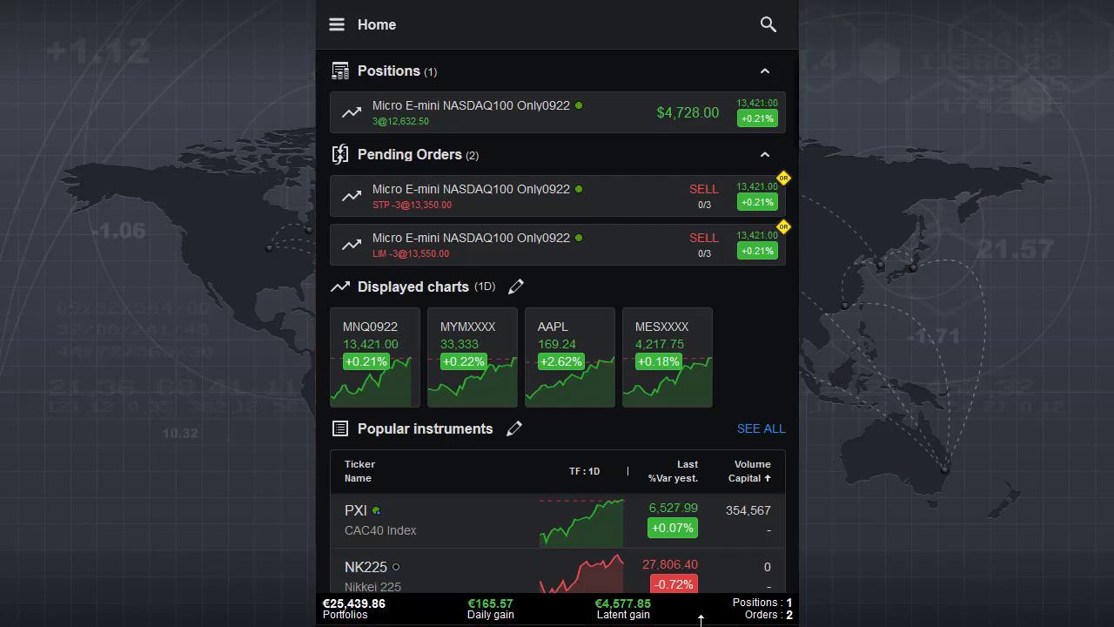
{"action": "left_click", "coordinate": [568, 195]}
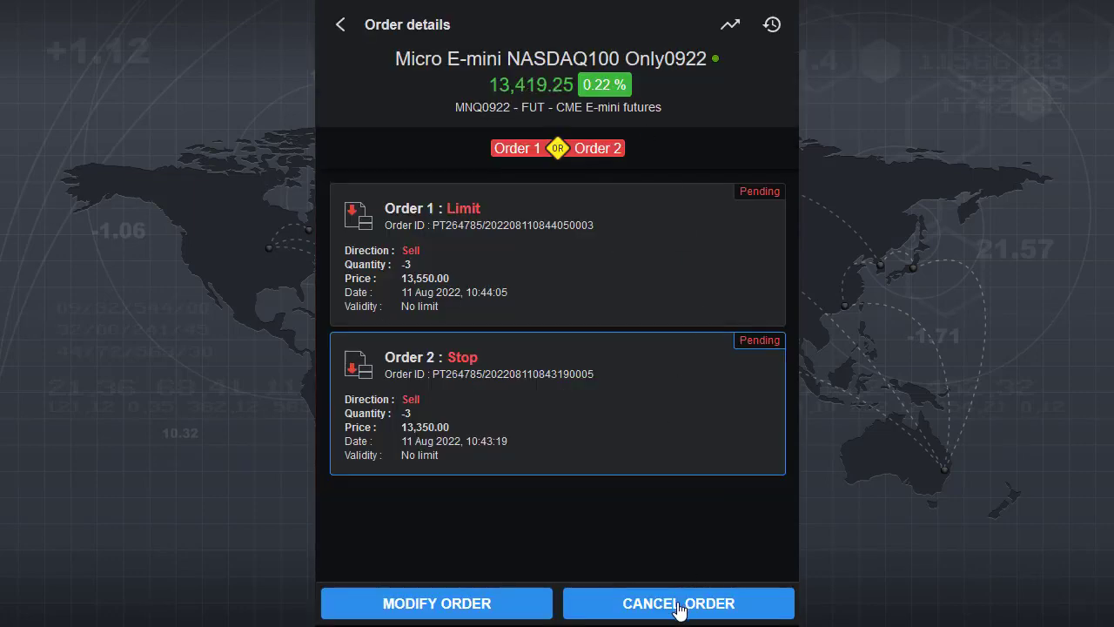
Cancel both OCO orders, the 13,550 limit and the 13,350 stop
{"action": "left_click", "coordinate": [678, 603]}
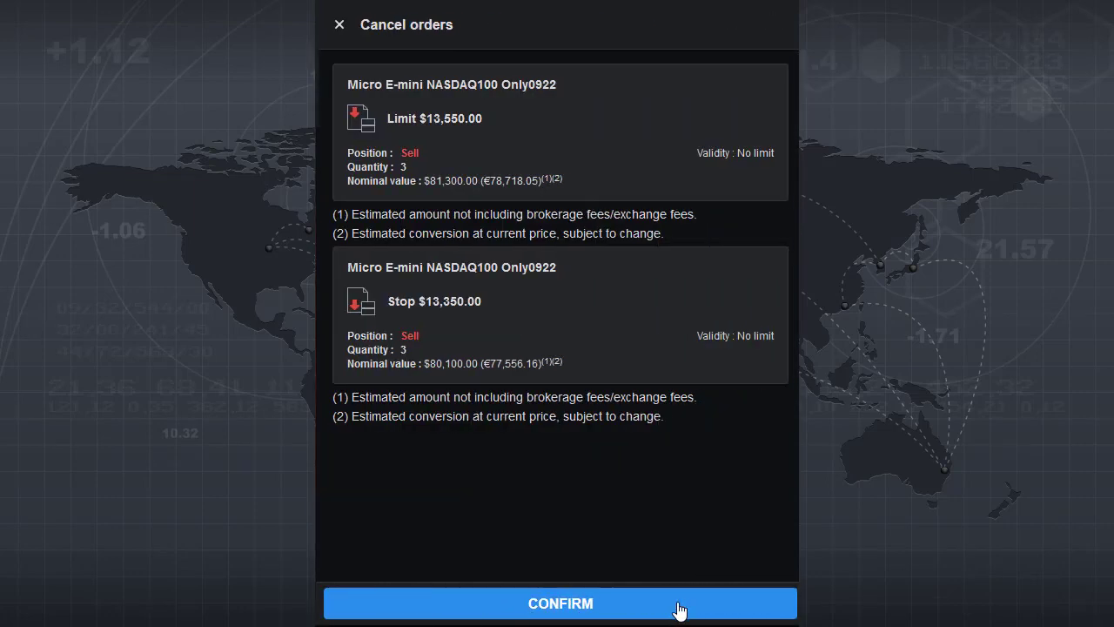
{"action": "left_click", "coordinate": [568, 607]}
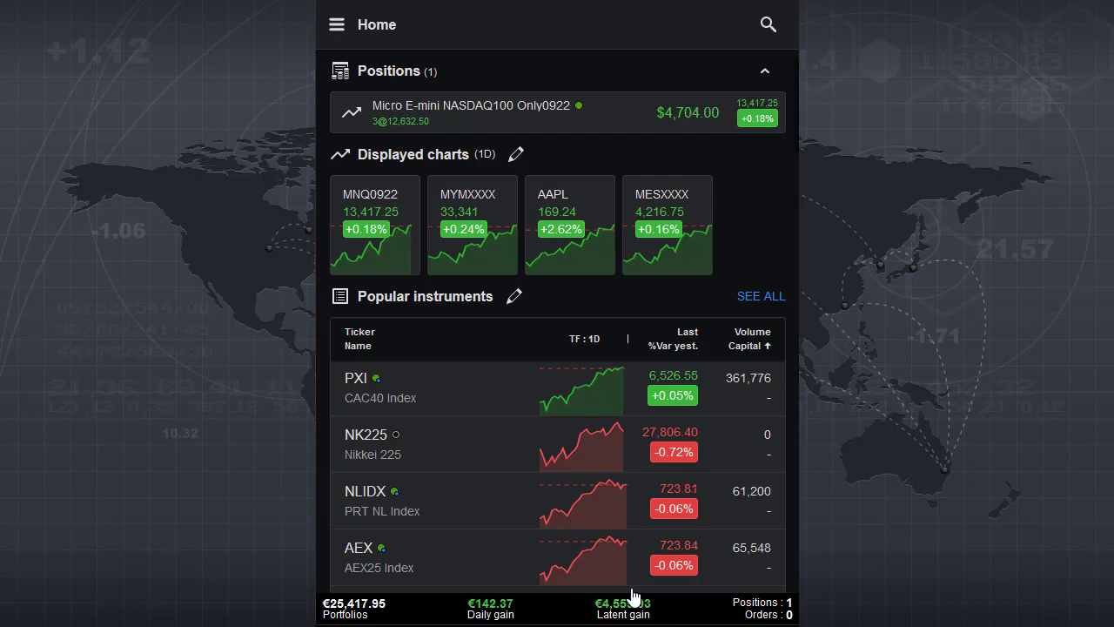
Open the Mini S&P500 Full0922 chart from Popular instruments, then show and hide its trading panel
{"action": "scroll", "coordinate": [548, 422], "scroll_direction": "down", "scroll_amount": 12}
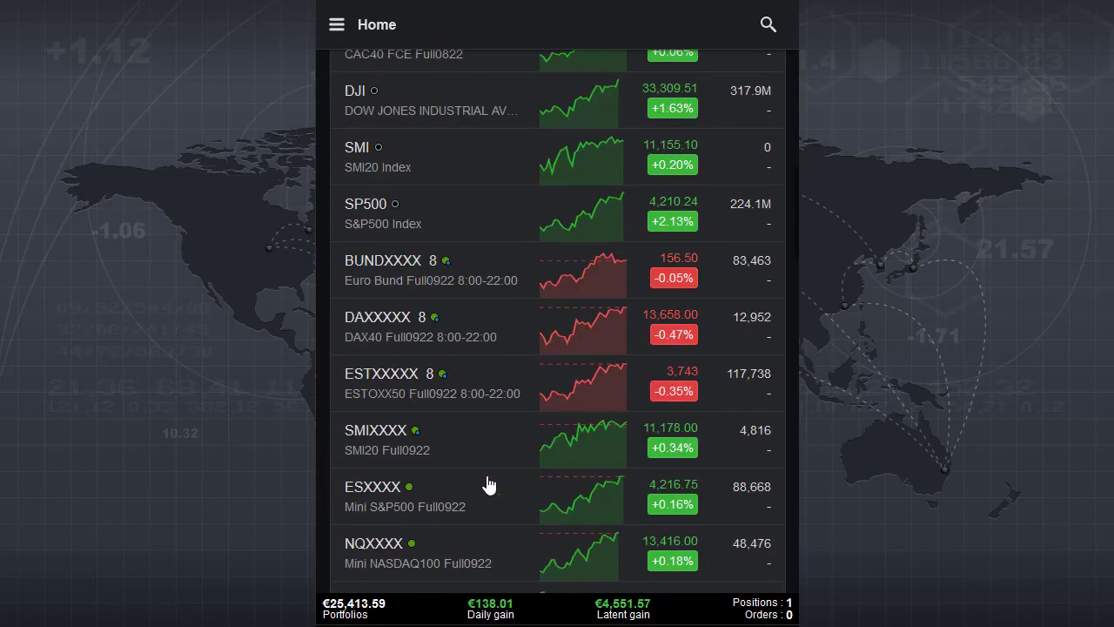
{"action": "scroll", "coordinate": [485, 485], "scroll_direction": "down", "scroll_amount": 3}
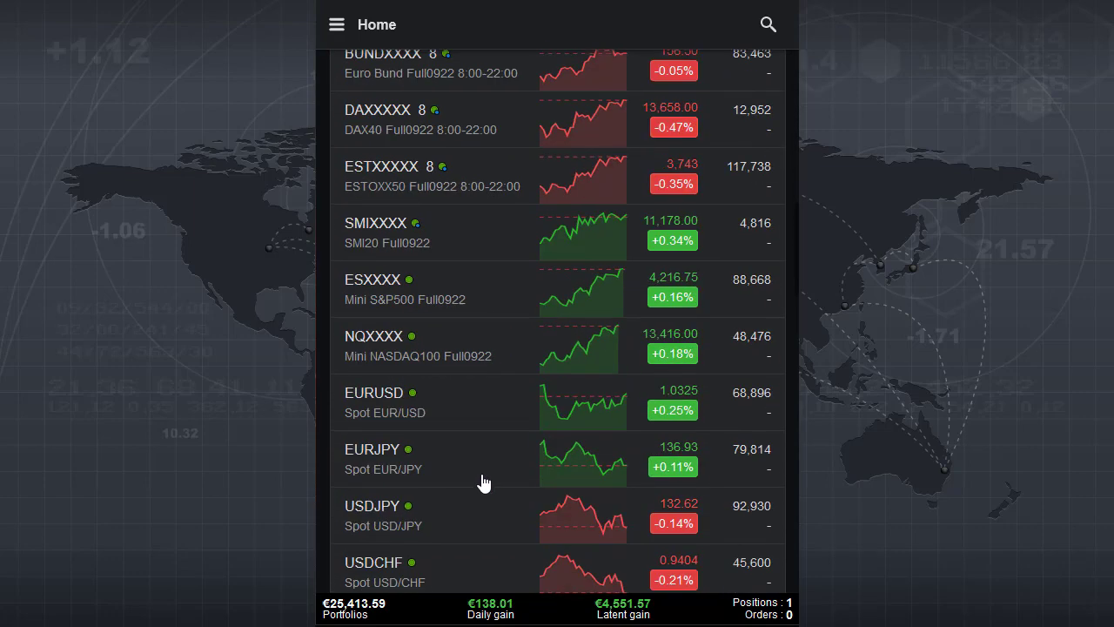
{"action": "left_click", "coordinate": [376, 293]}
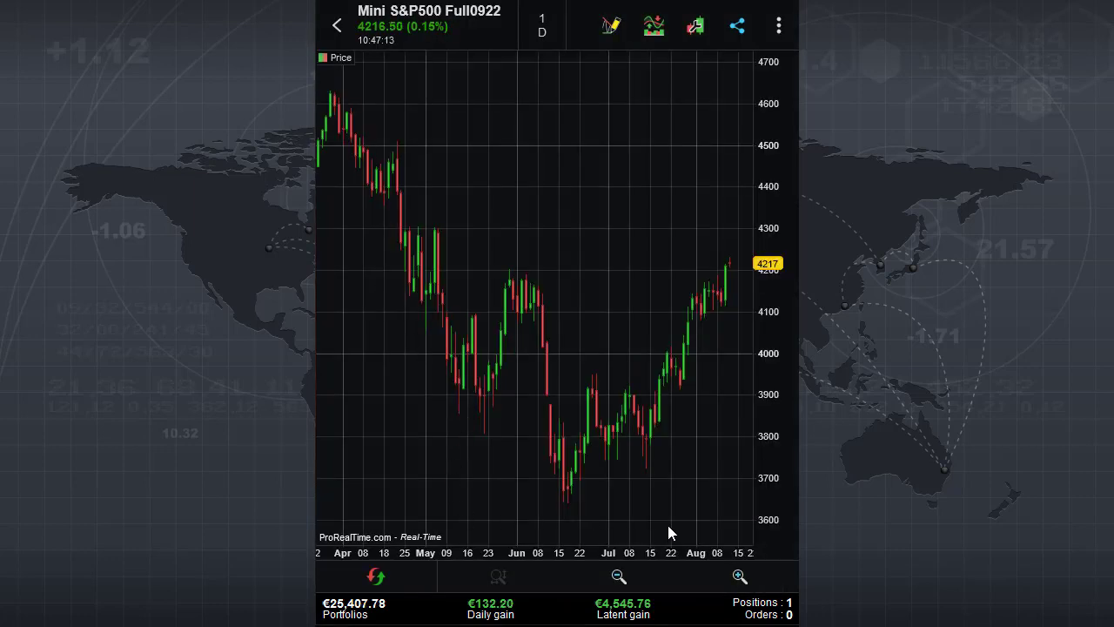
{"action": "left_click", "coordinate": [374, 577]}
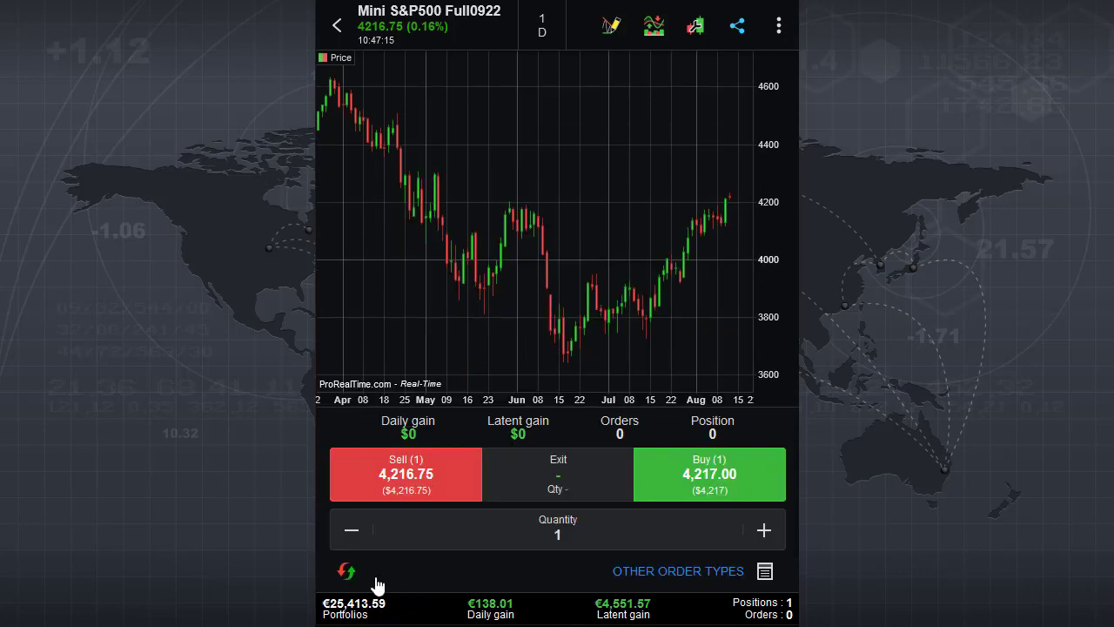
{"action": "left_click", "coordinate": [347, 576]}
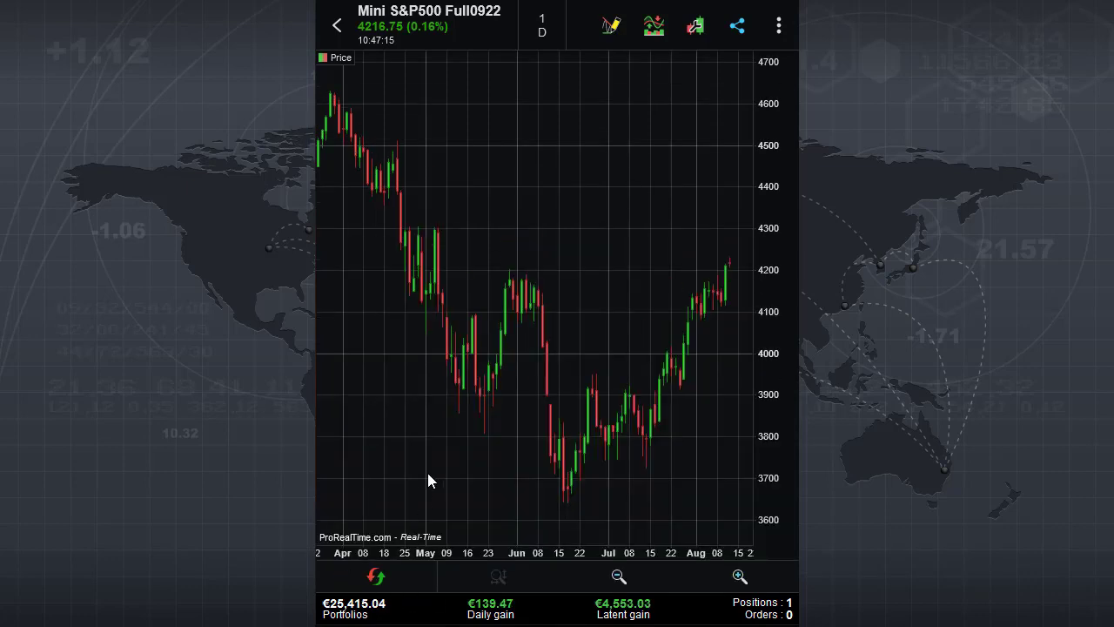
Search MESXXXX, open the Micro E-mini S&P500 Full0922 chart and switch it to 5 minutes
{"action": "left_click", "coordinate": [408, 21]}
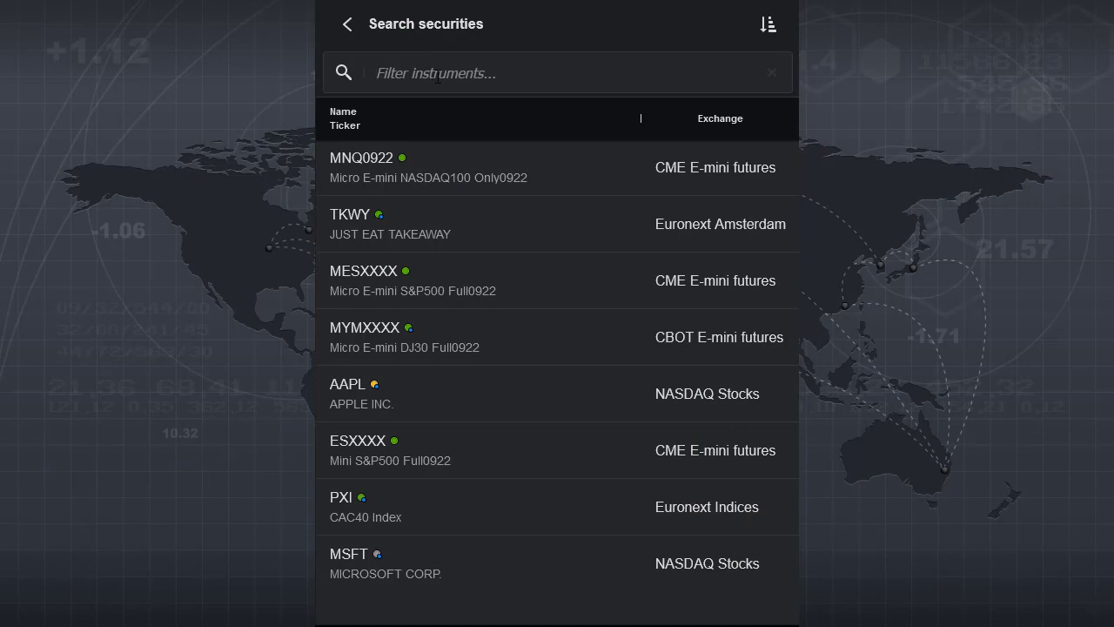
{"action": "type", "text": "MES"}
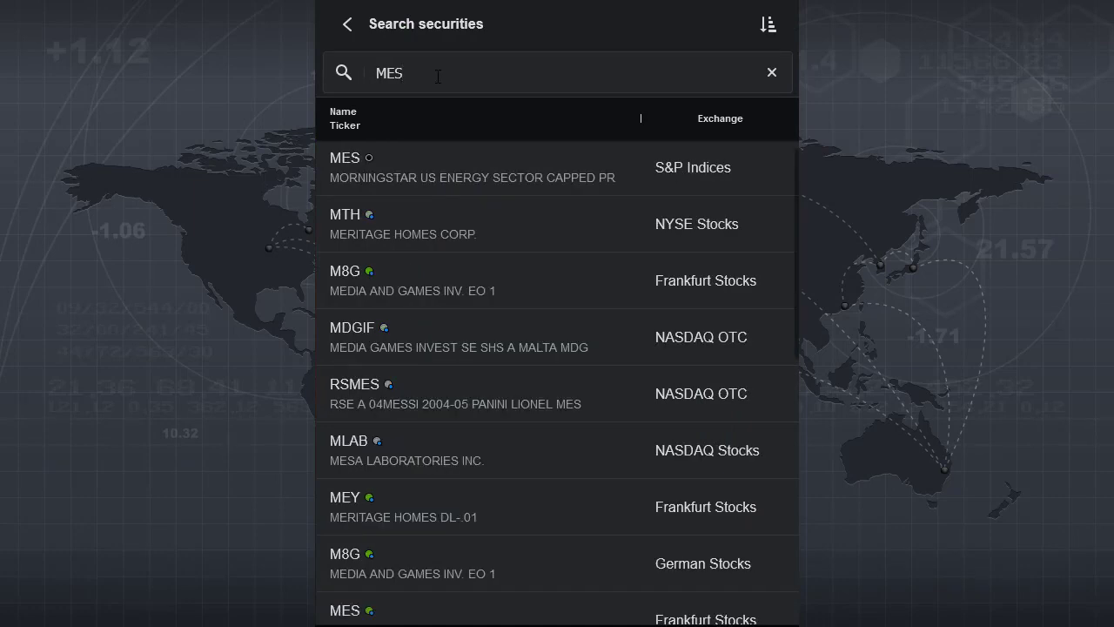
{"action": "type", "text": "XXXX"}
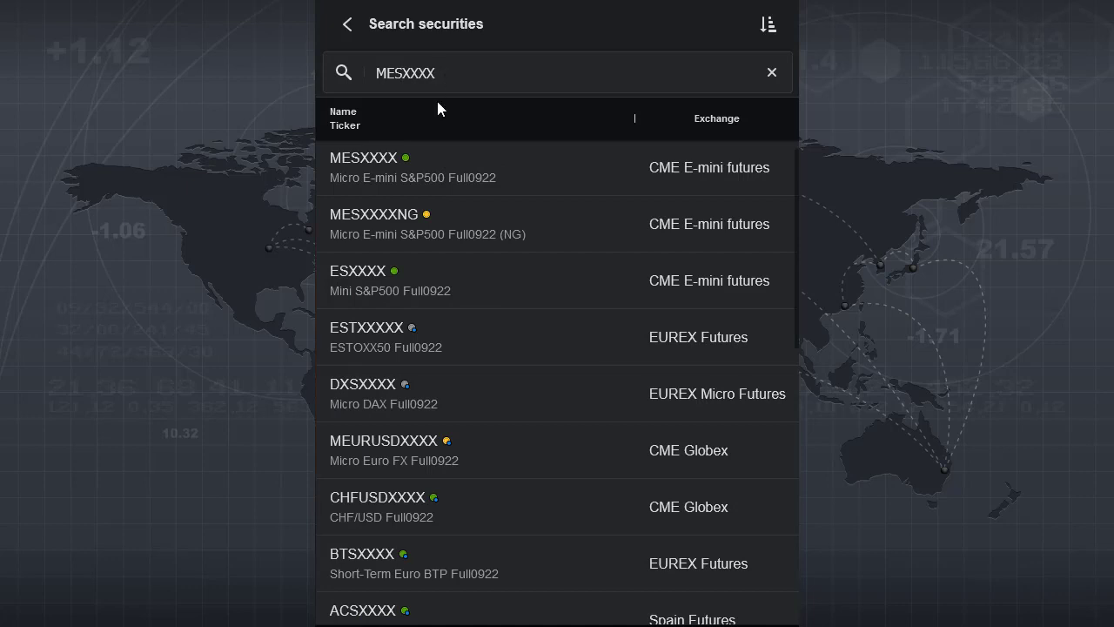
{"action": "left_click", "coordinate": [393, 172]}
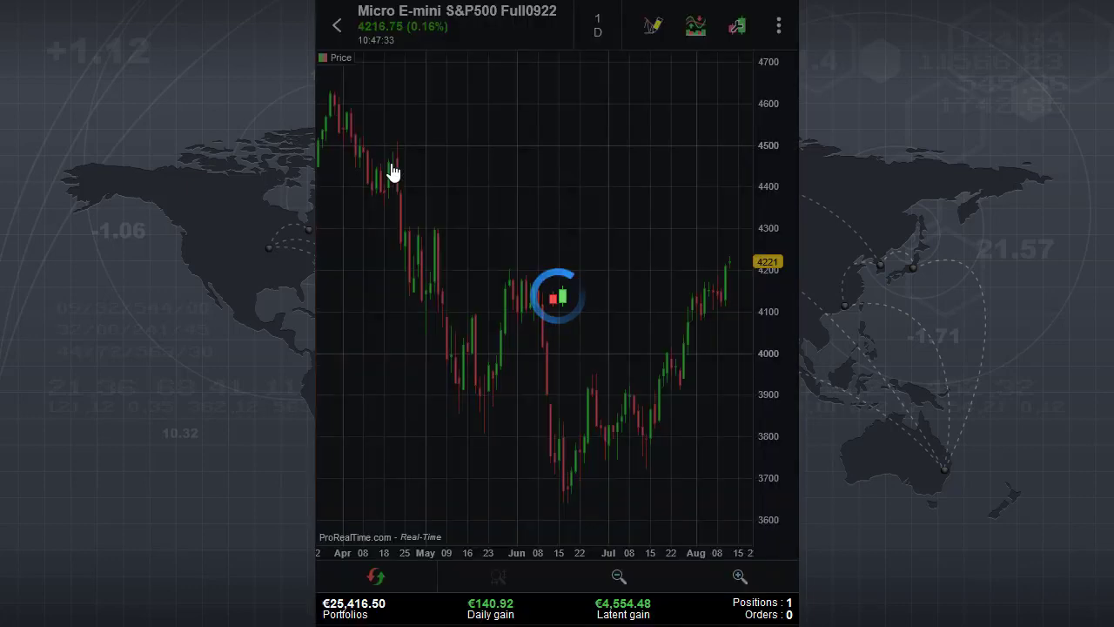
{"action": "left_click", "coordinate": [739, 577]}
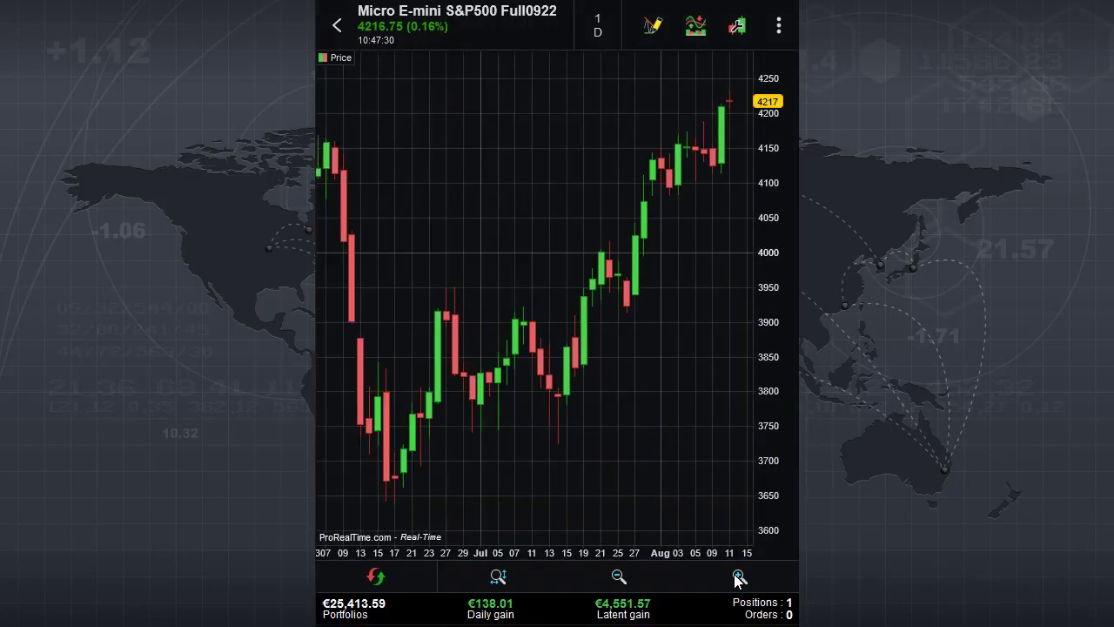
{"action": "left_click", "coordinate": [597, 28]}
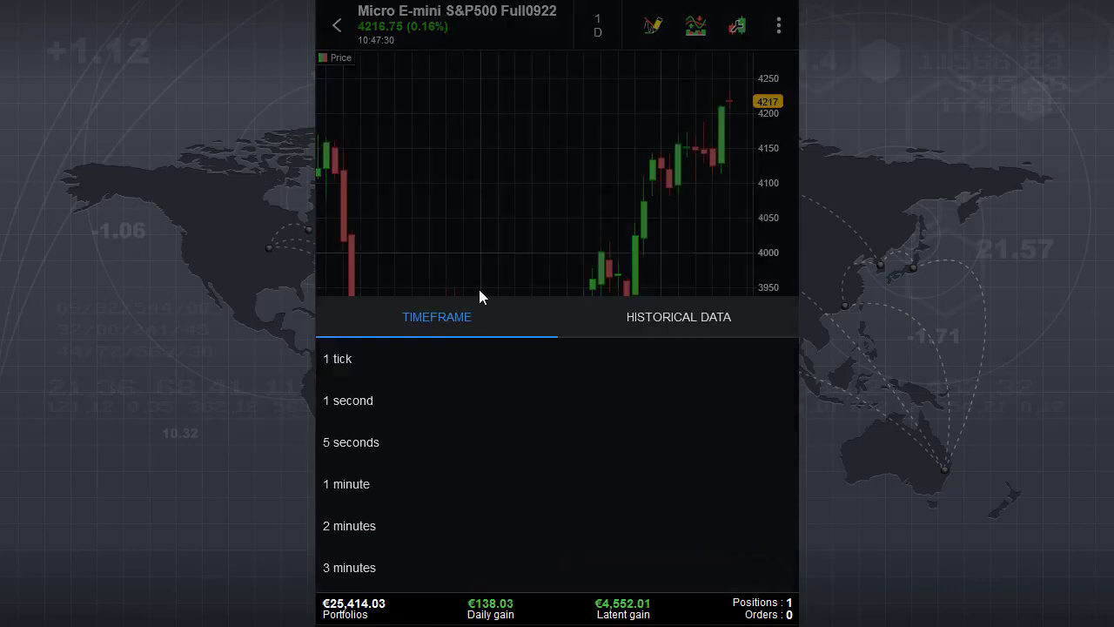
{"action": "scroll", "coordinate": [409, 458], "scroll_direction": "down", "scroll_amount": 2}
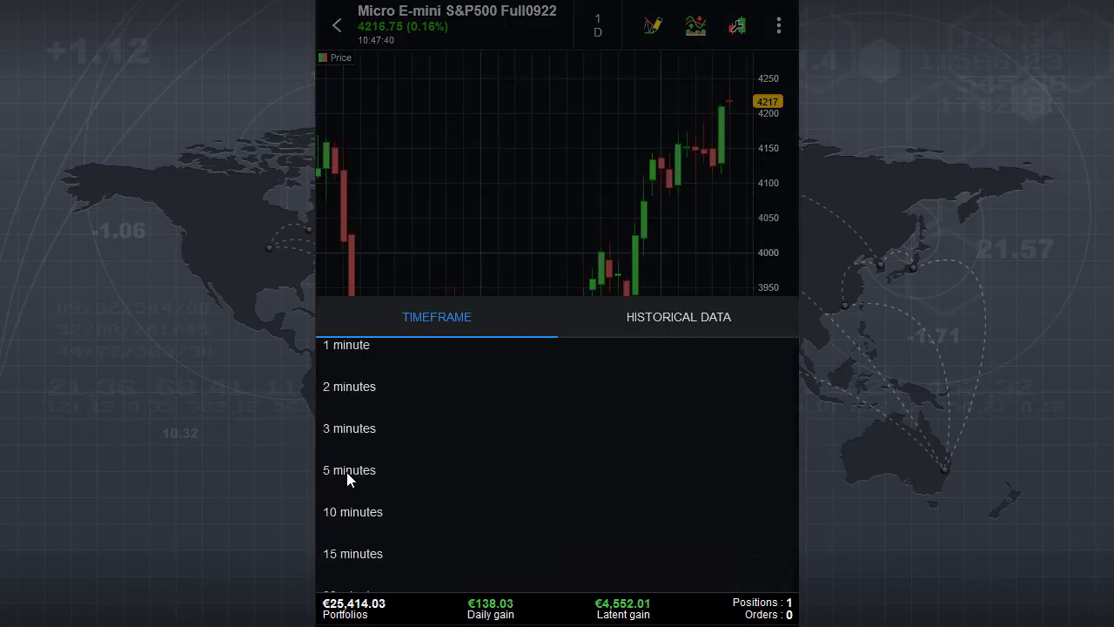
{"action": "left_click", "coordinate": [346, 470]}
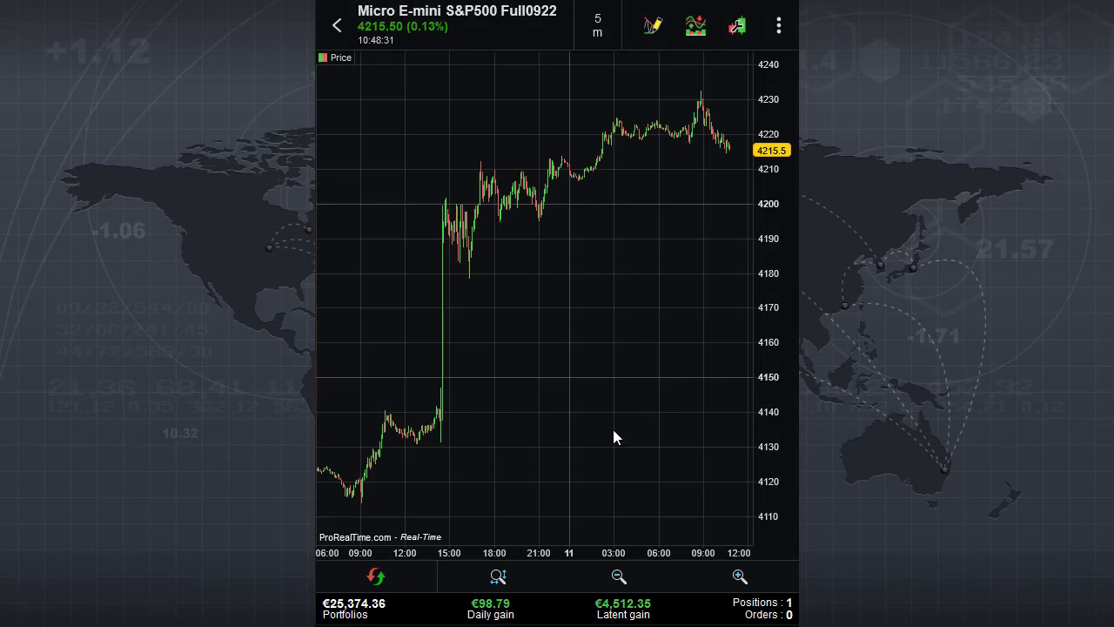
Draw a rising trend-line segment from the 15:00 low to recent highs, then open the trading panel
{"action": "left_click", "coordinate": [652, 28]}
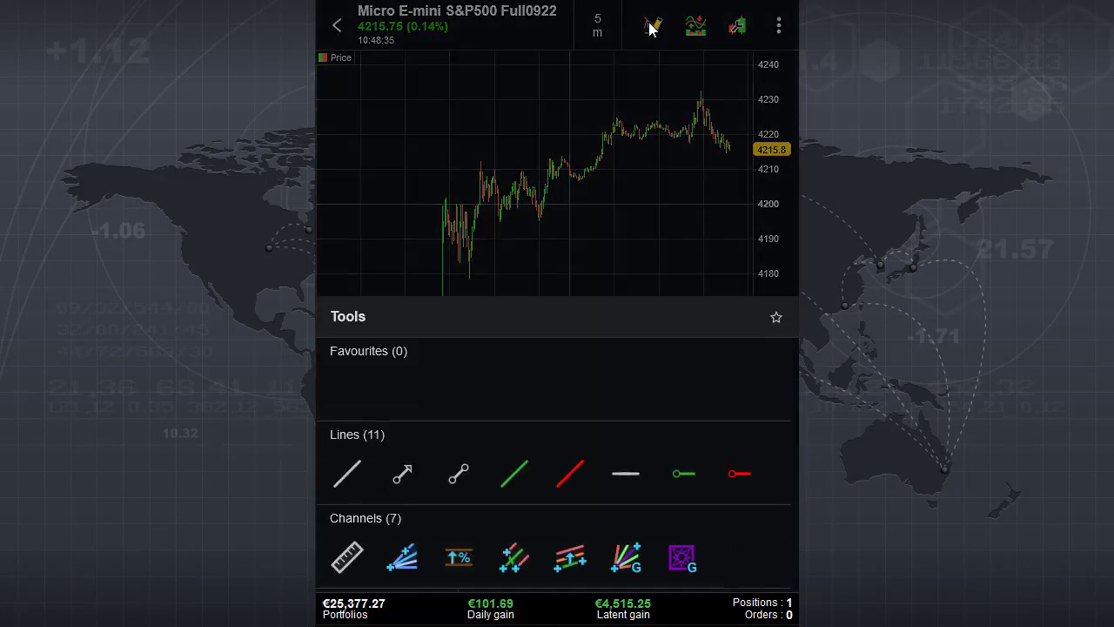
{"action": "left_click", "coordinate": [459, 473]}
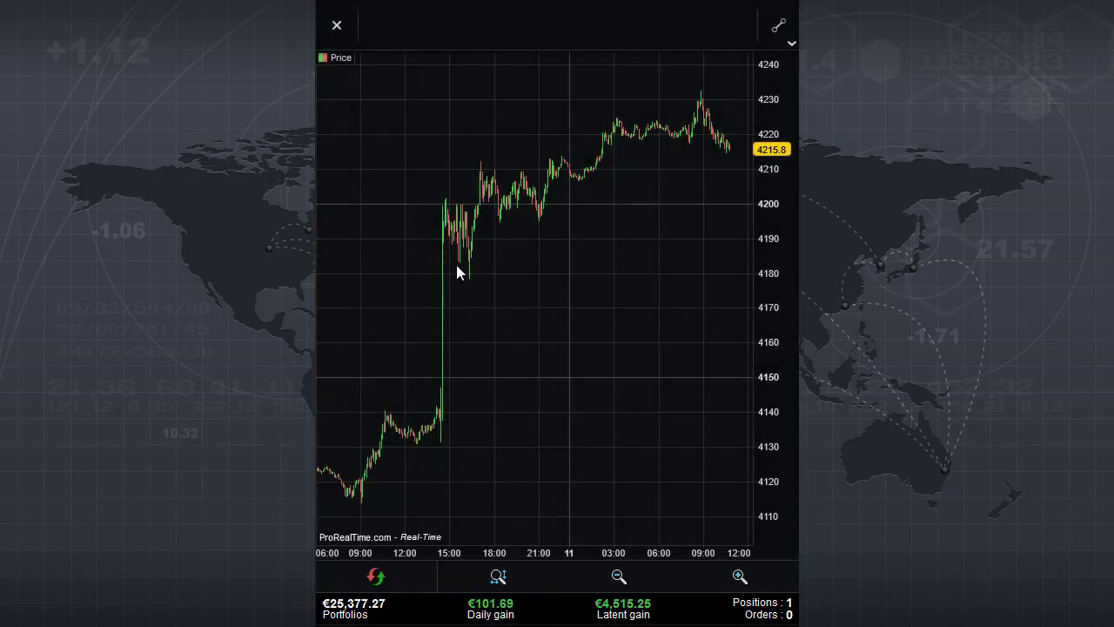
{"action": "mouse_move", "coordinate": [458, 263]}
{"action": "left_mouse_down"}
{"action": "mouse_move", "coordinate": [680, 170]}
{"action": "mouse_move", "coordinate": [730, 105]}
{"action": "mouse_move", "coordinate": [743, 119]}
{"action": "left_mouse_up"}
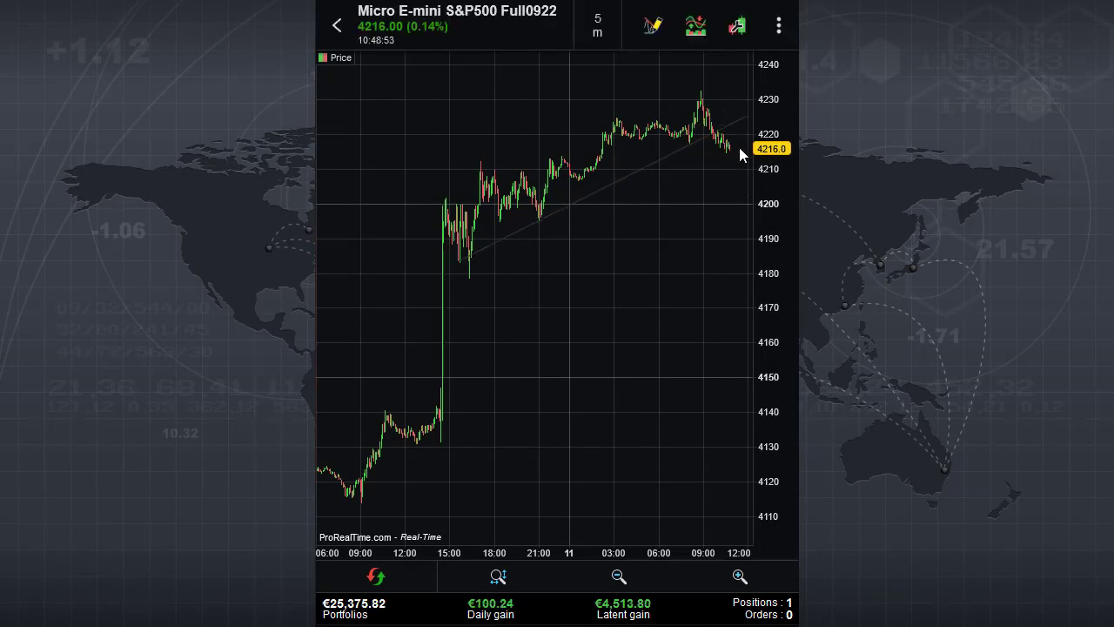
{"action": "left_click", "coordinate": [376, 577]}
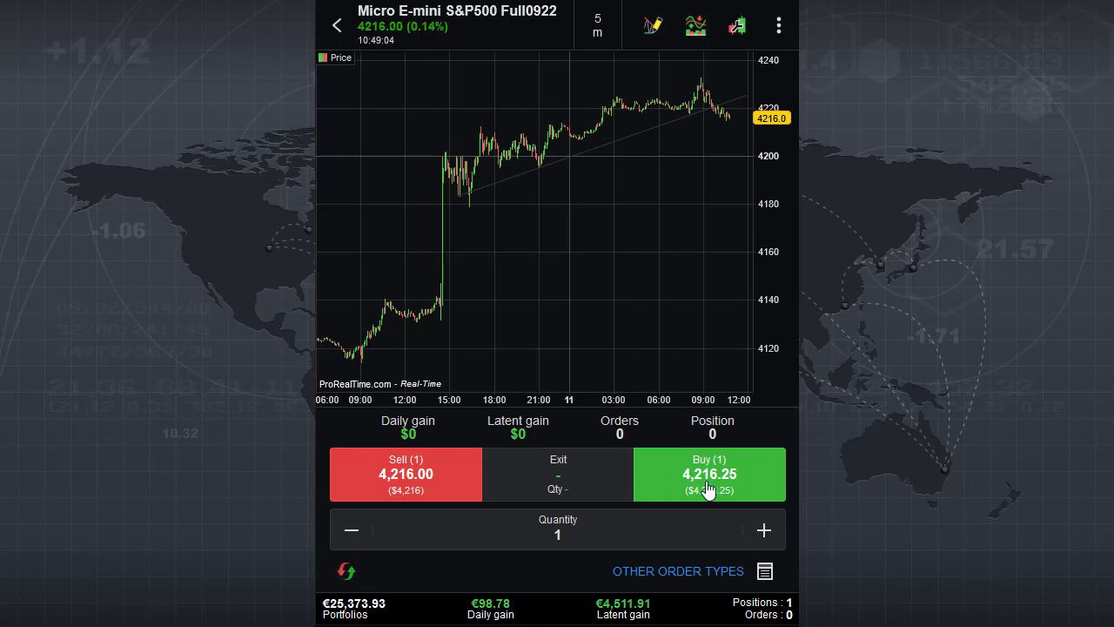
Sell one Micro S&P500 contract at market, filled at 4215.5, and expand the order types
{"action": "left_click", "coordinate": [402, 477]}
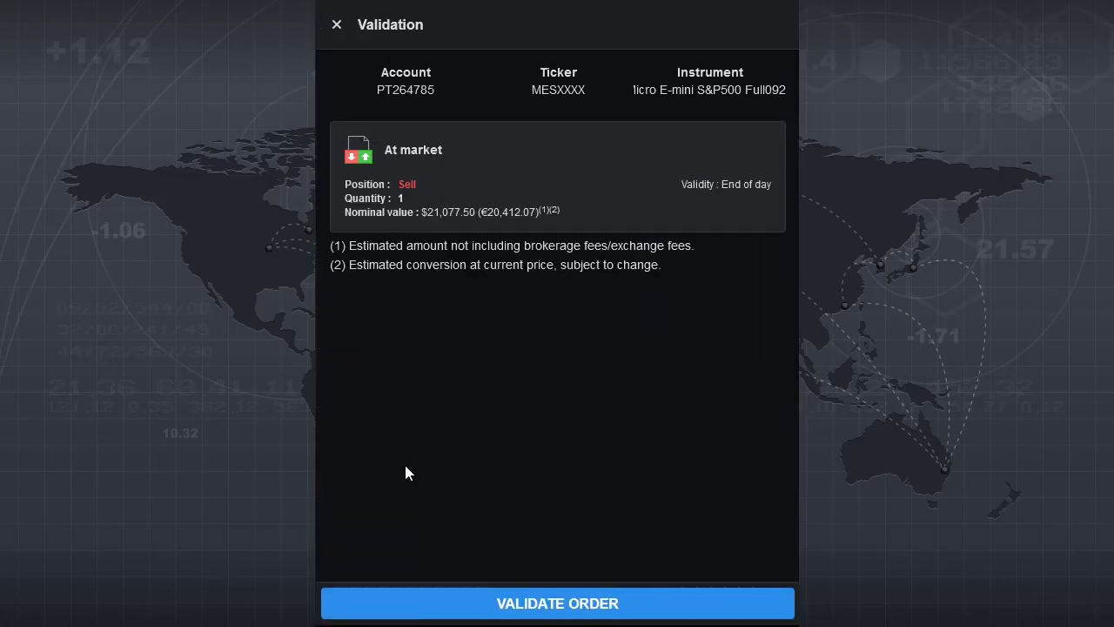
{"action": "left_click", "coordinate": [546, 603]}
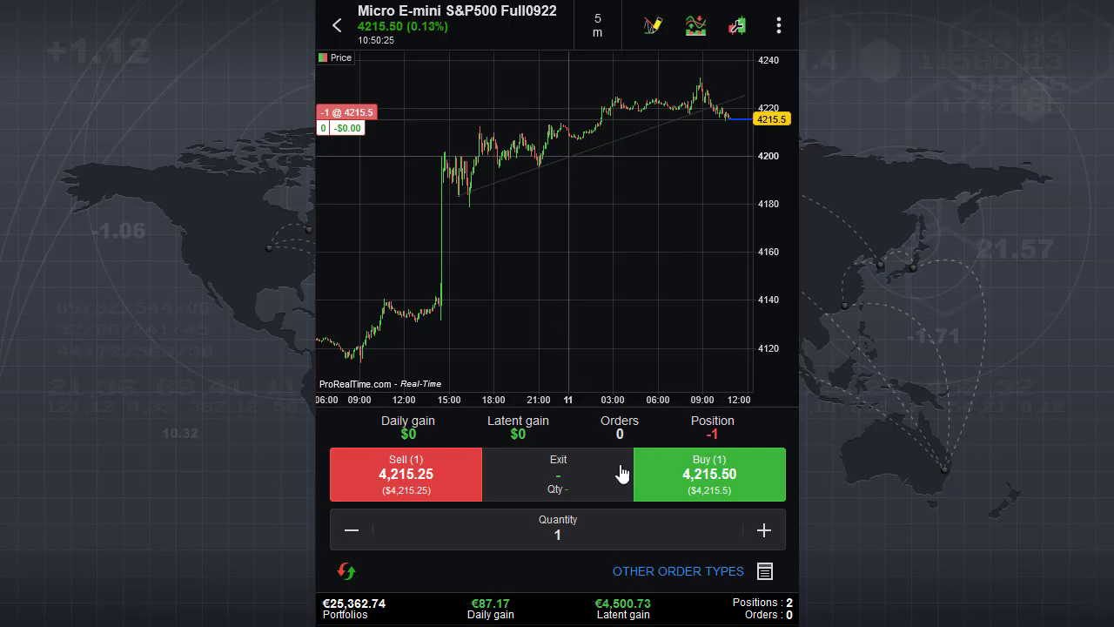
{"action": "left_click", "coordinate": [666, 572]}
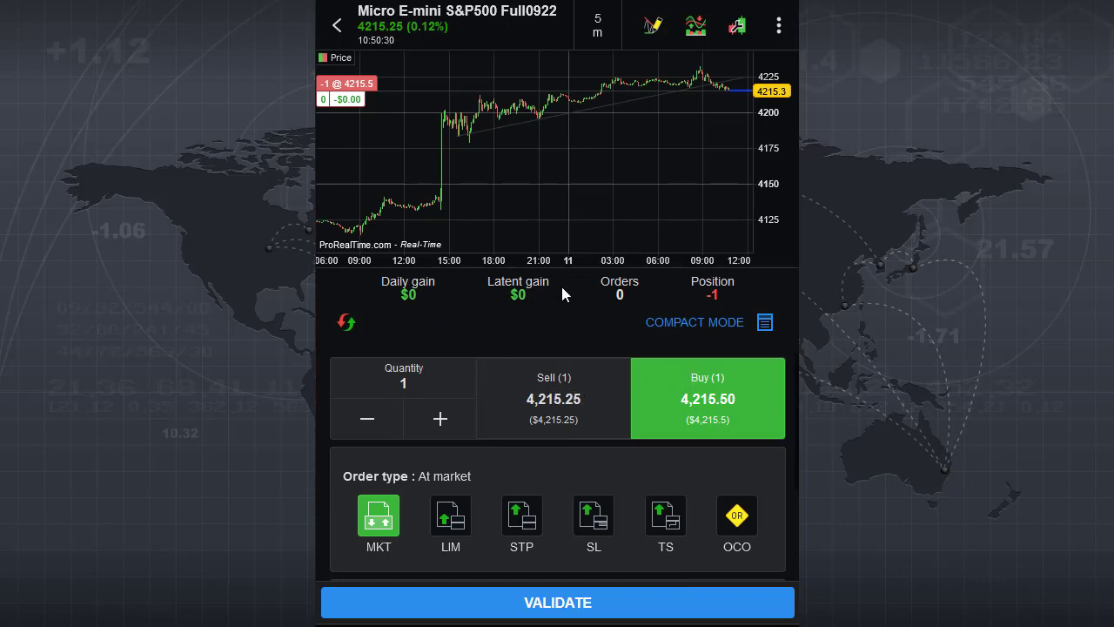
Send a one-contract Micro S&P500 sell limit order at 4216
{"action": "left_click", "coordinate": [560, 403]}
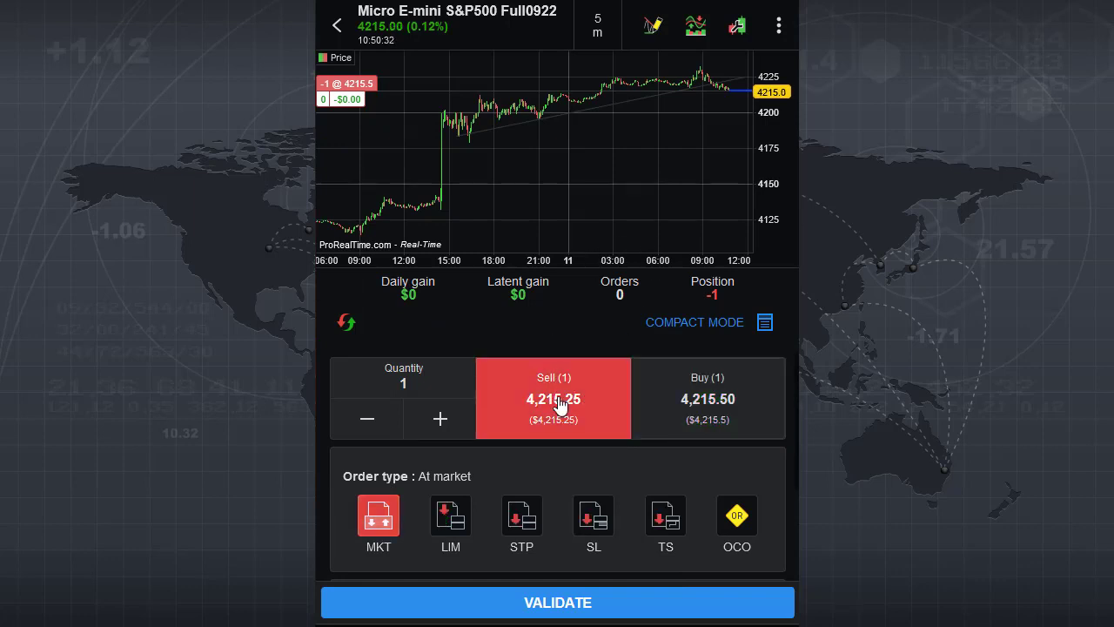
{"action": "left_click", "coordinate": [437, 516]}
{"action": "left_click", "coordinate": [426, 433]}
{"action": "left_click", "coordinate": [357, 430]}
{"action": "scroll", "coordinate": [520, 467], "scroll_direction": "down", "scroll_amount": 2}
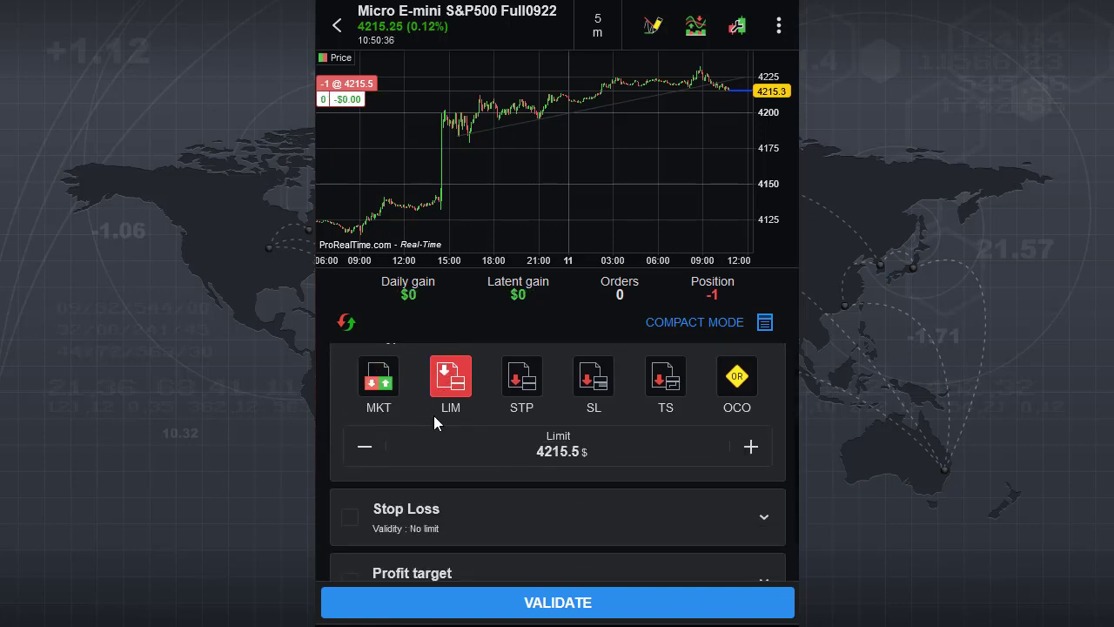
{"action": "scroll", "coordinate": [497, 466], "scroll_direction": "down", "scroll_amount": 1}
{"action": "left_click", "coordinate": [597, 400]}
{"action": "type", "text": "42"}
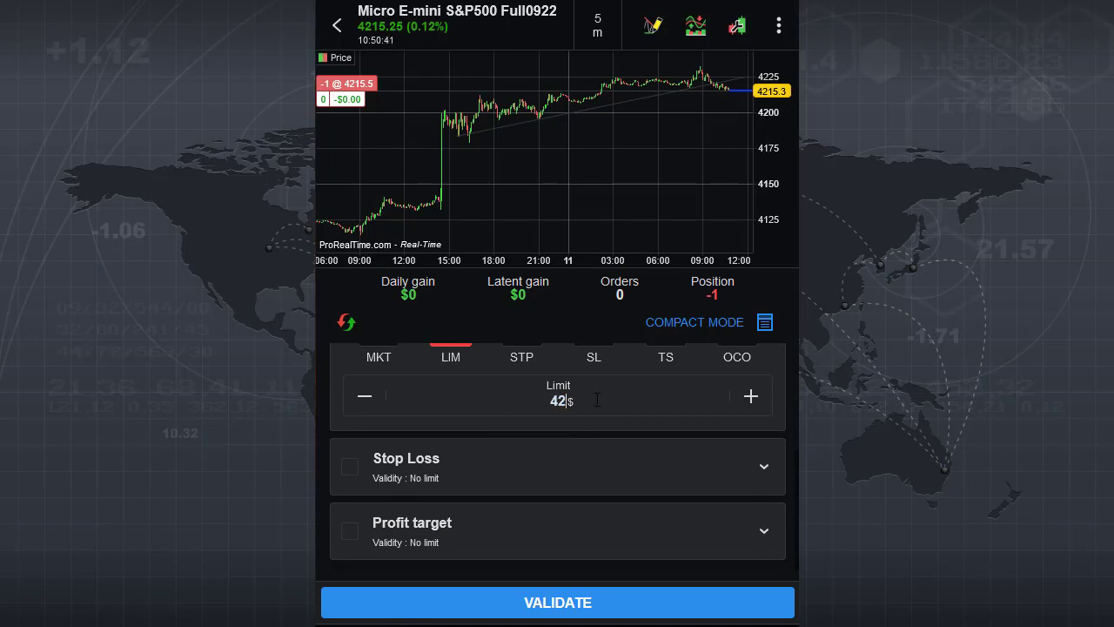
{"action": "type", "text": "16"}
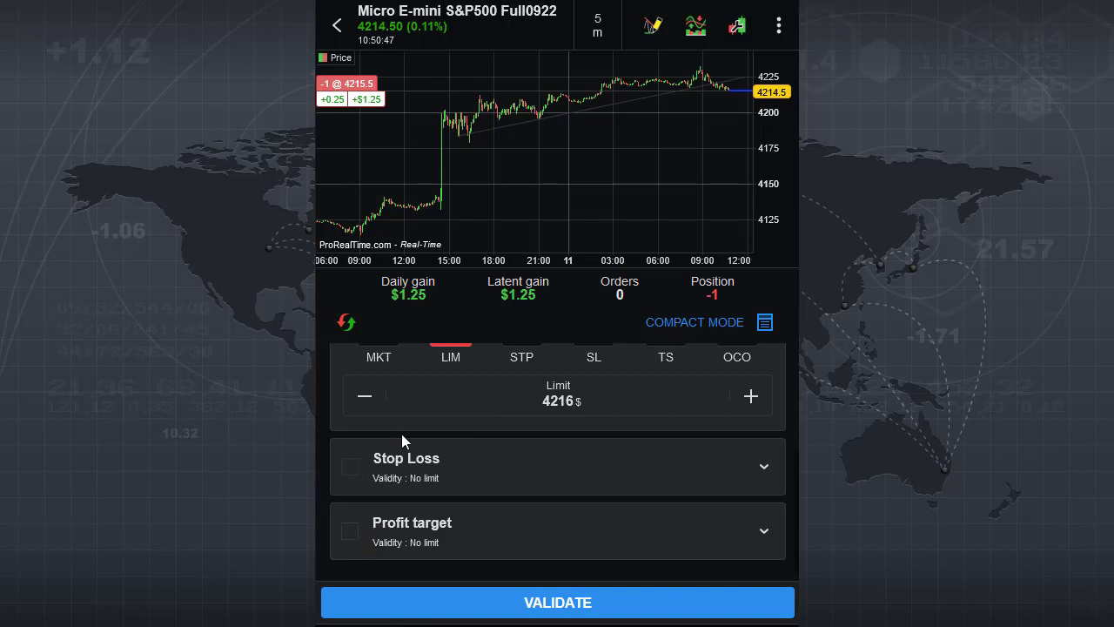
{"action": "left_click", "coordinate": [548, 606]}
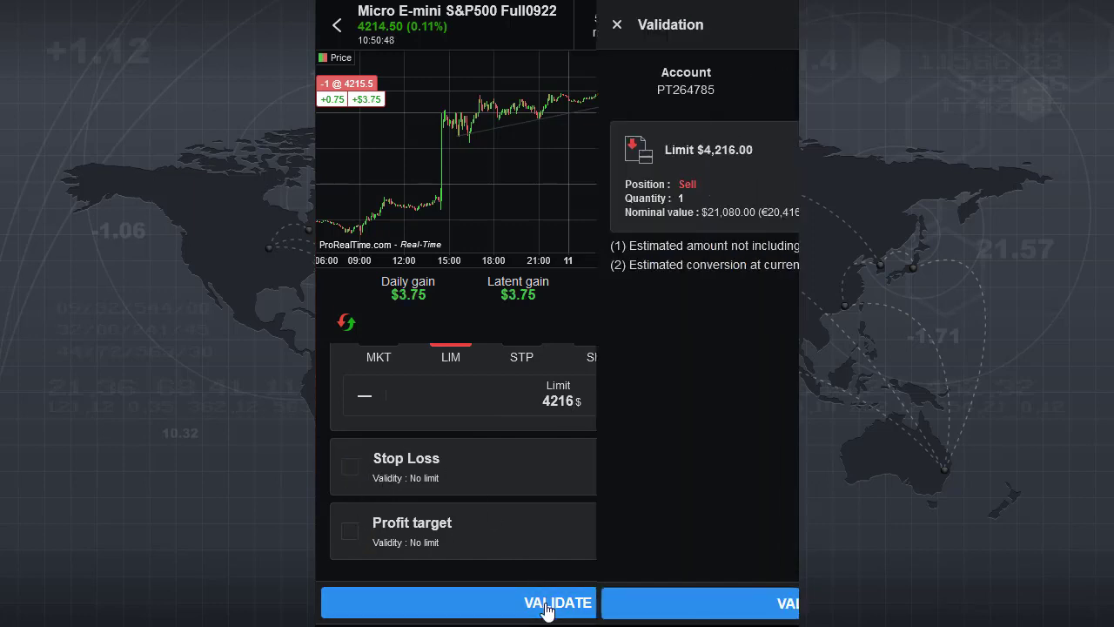
{"action": "left_click", "coordinate": [547, 605]}
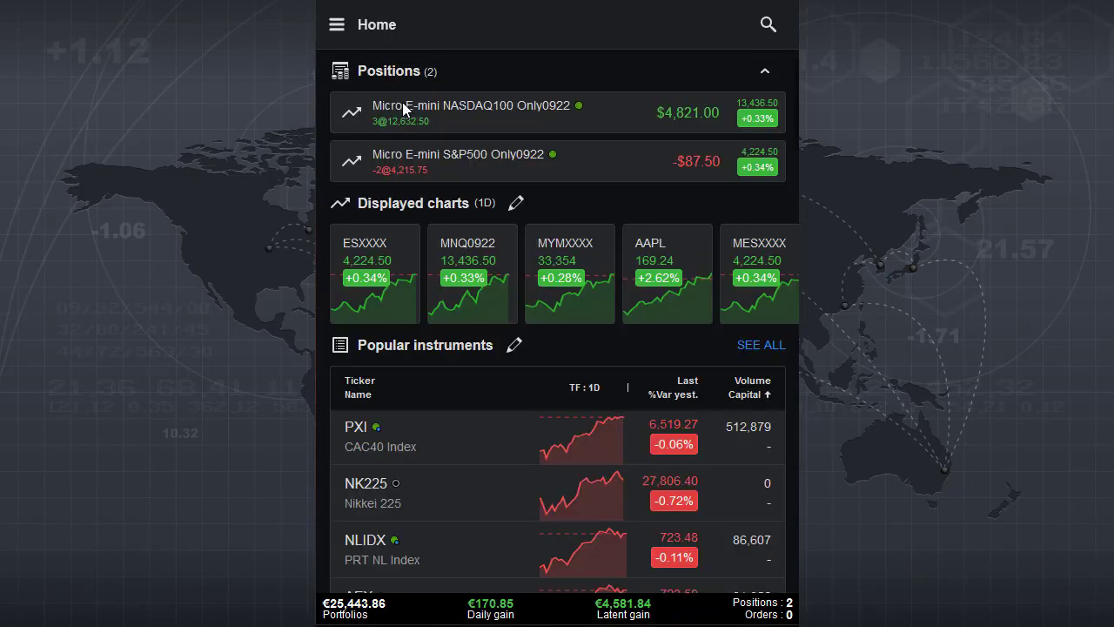
Browse the Lists section and its picker of available lists
{"action": "left_click", "coordinate": [337, 26]}
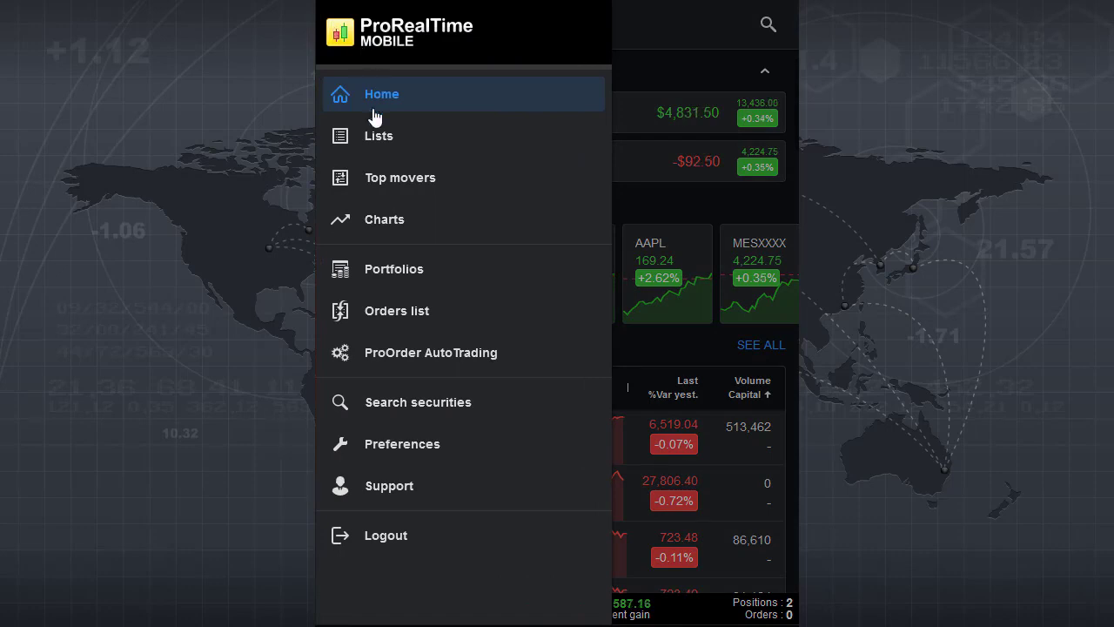
{"action": "left_click", "coordinate": [381, 141]}
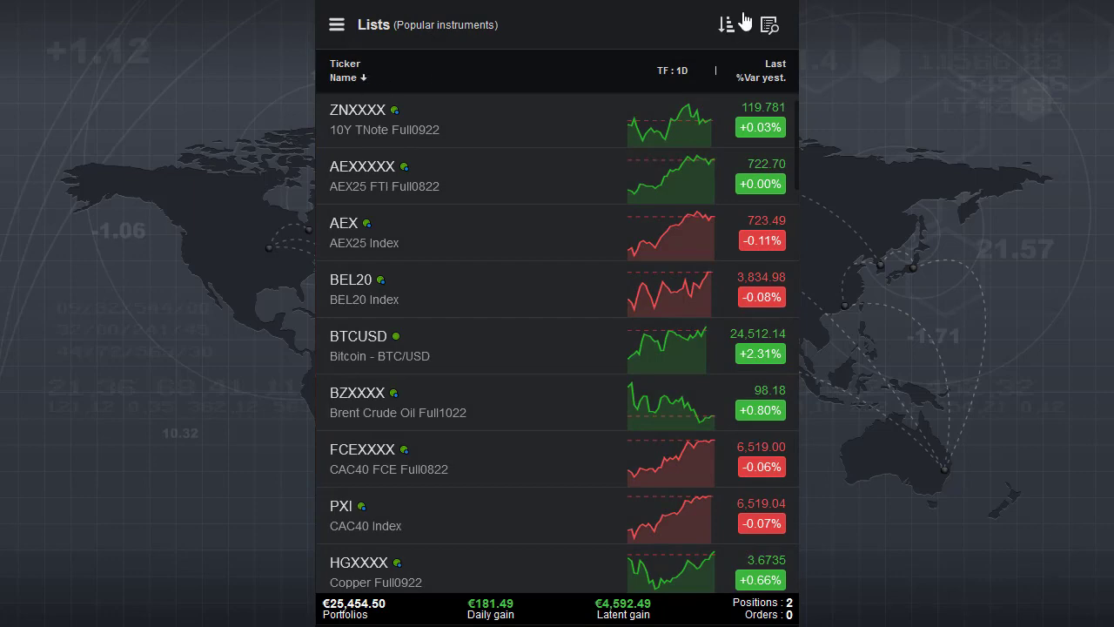
{"action": "left_click", "coordinate": [770, 27]}
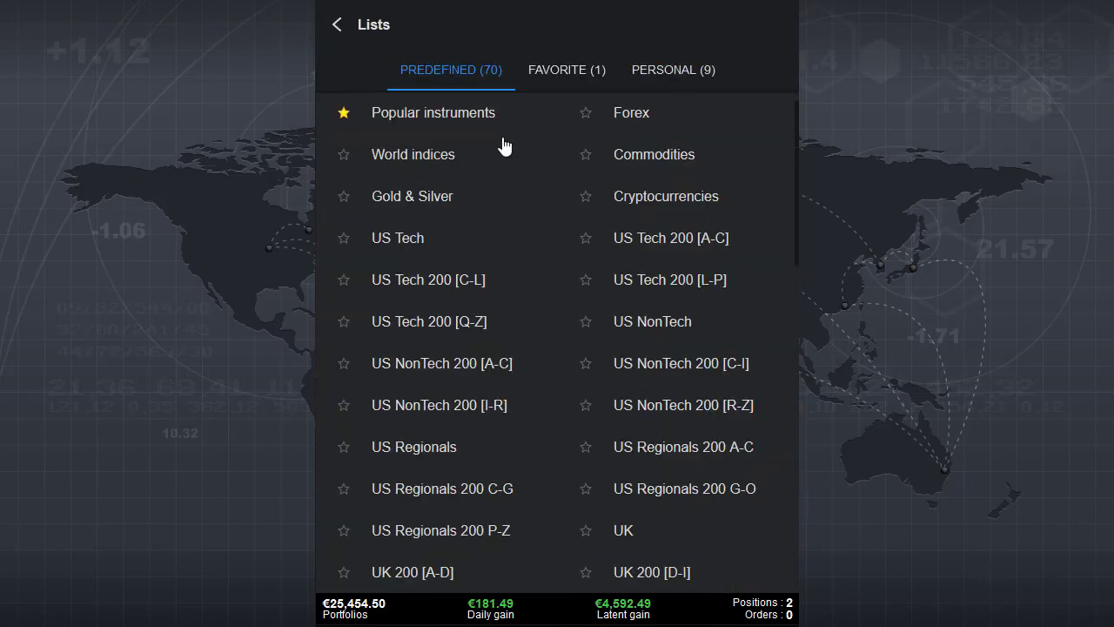
Check Top movers and its market choice, then return to the Mini S&P500 Full0922 chart
{"action": "left_click", "coordinate": [342, 31]}
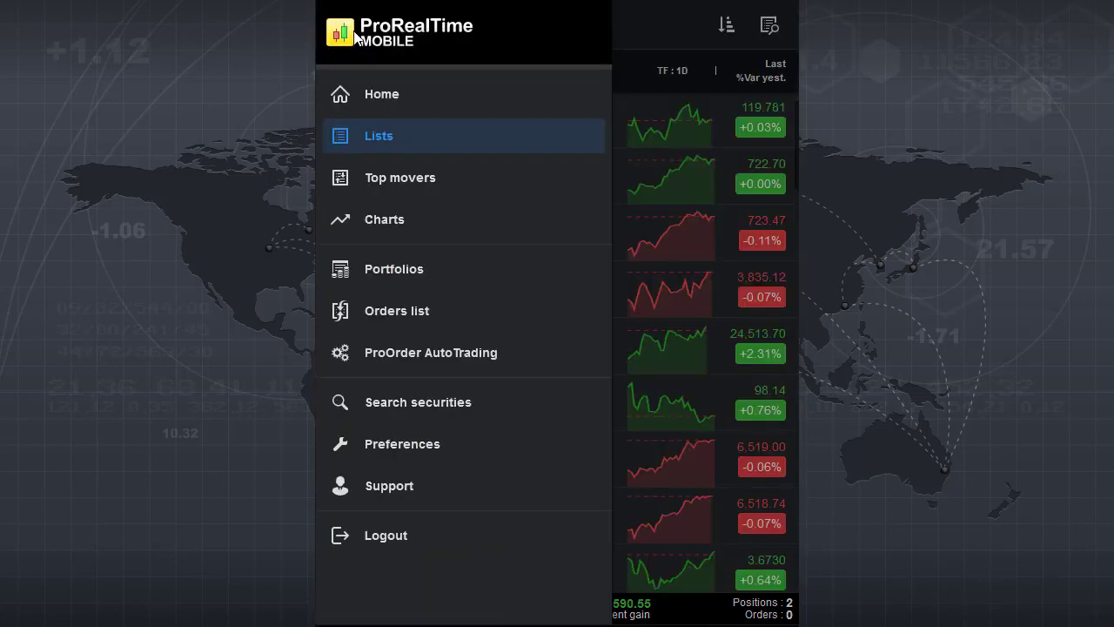
{"action": "left_click", "coordinate": [397, 186]}
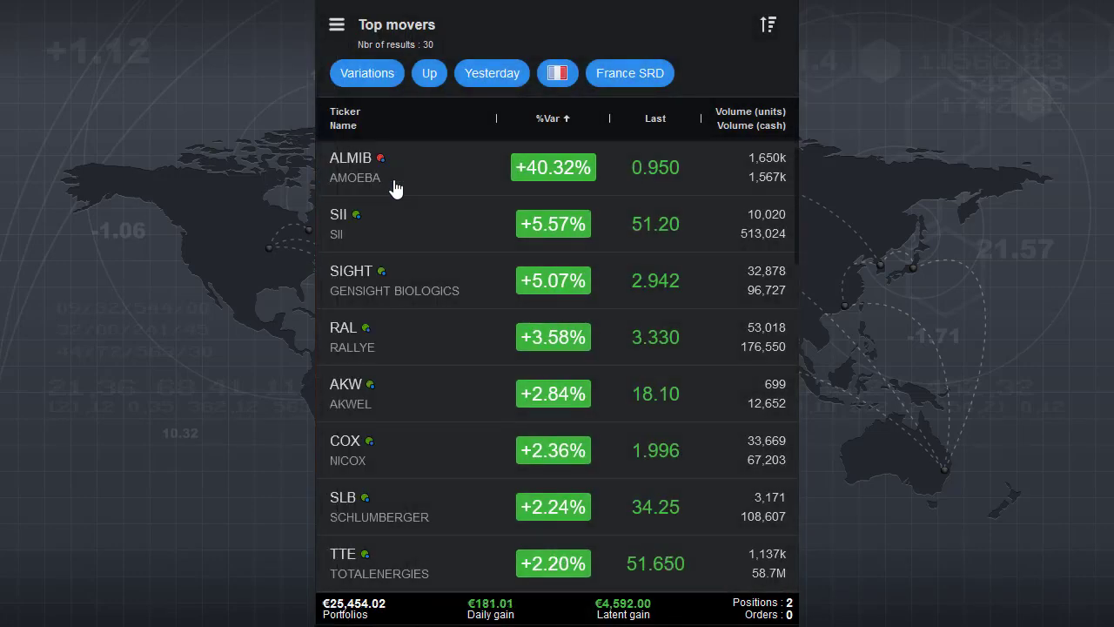
{"action": "left_click", "coordinate": [634, 80]}
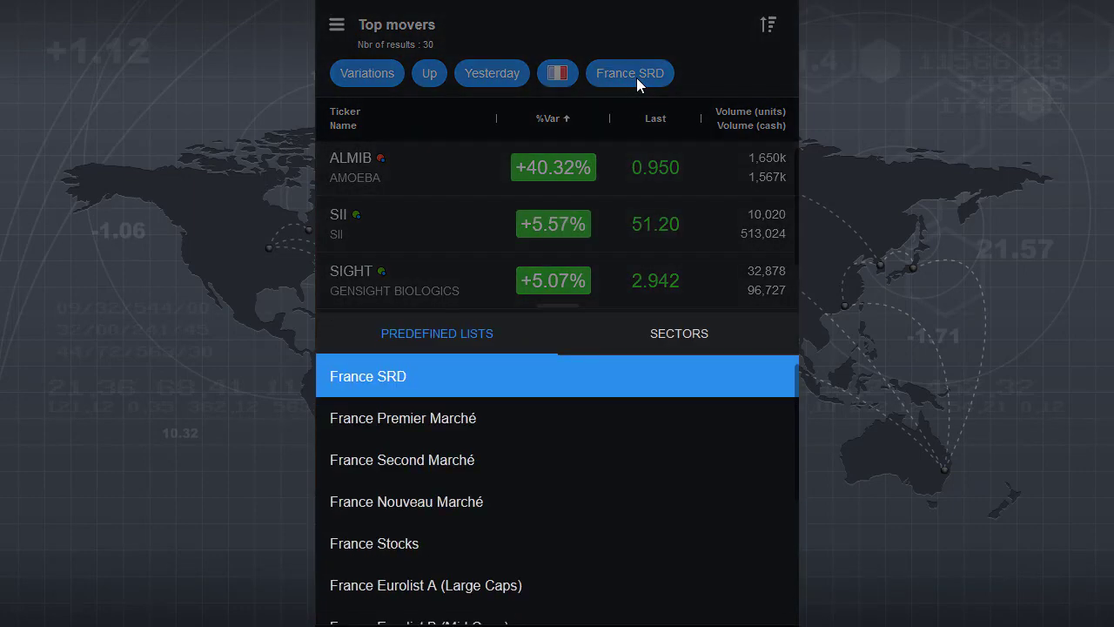
{"action": "left_click", "coordinate": [726, 69]}
{"action": "left_click", "coordinate": [338, 27]}
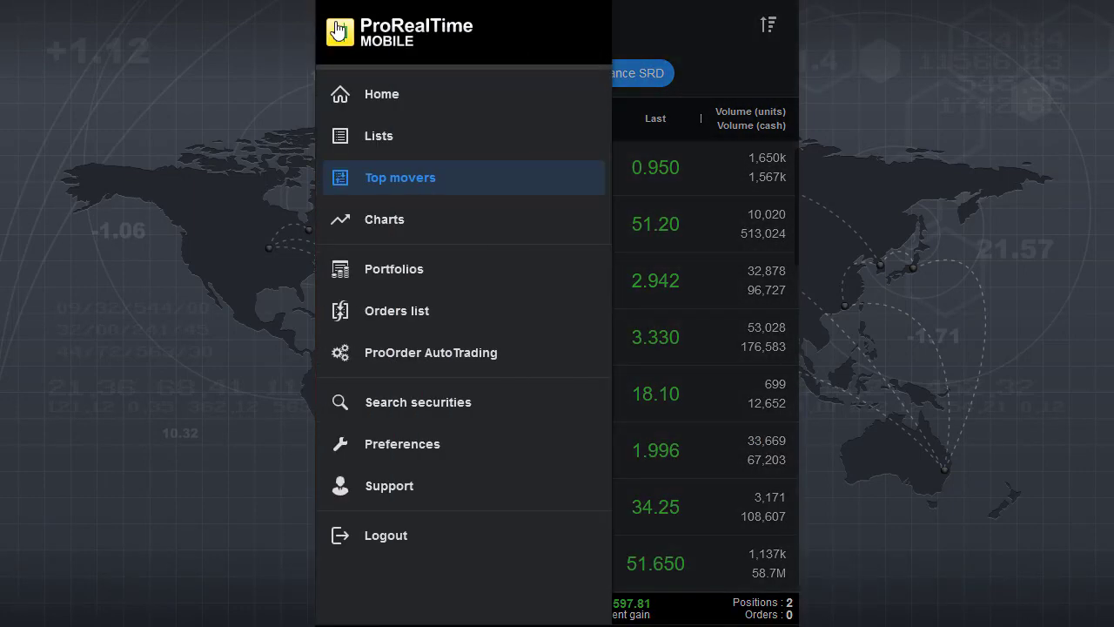
{"action": "left_click", "coordinate": [391, 224]}
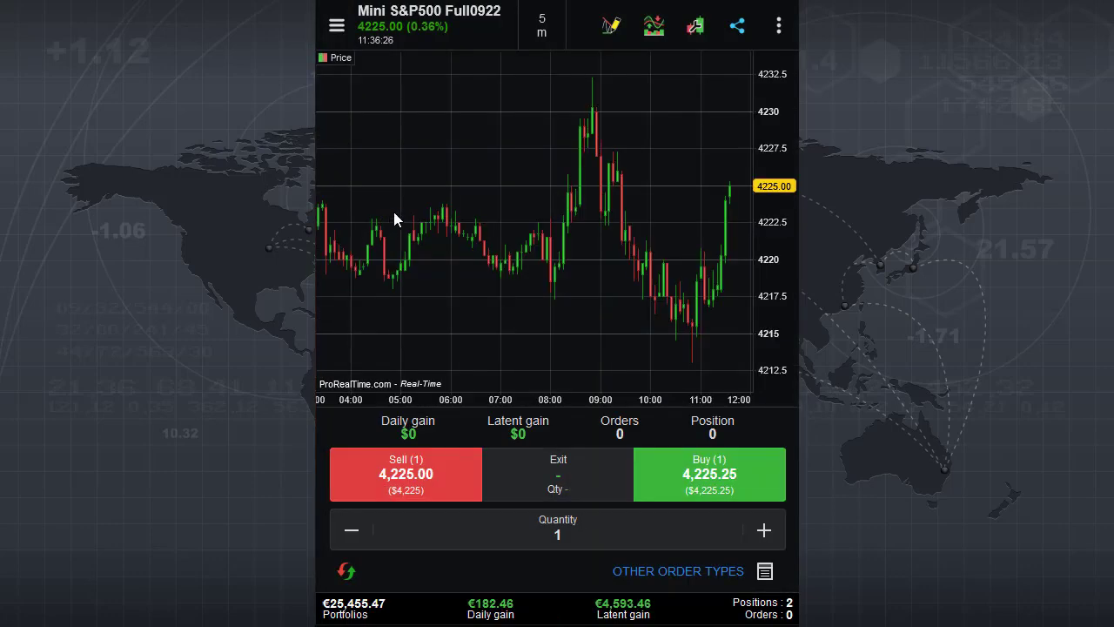
Open the PaperTrading portfolio showing its two open positions, with the navigation drawer reopened
{"action": "left_click", "coordinate": [410, 25]}
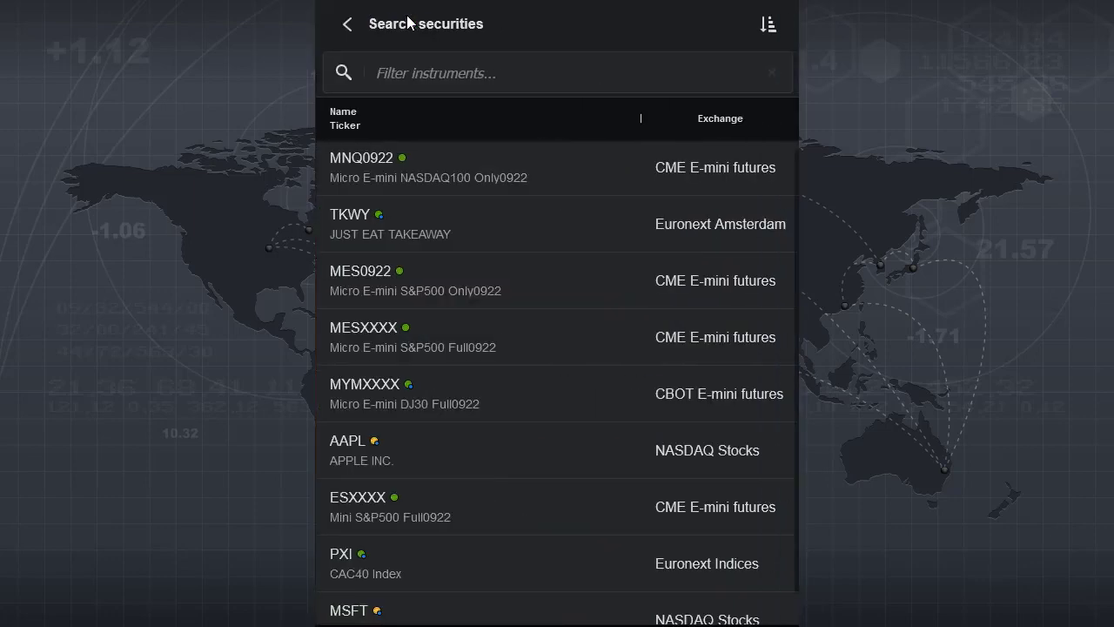
{"action": "left_click", "coordinate": [349, 28]}
{"action": "left_click", "coordinate": [348, 28]}
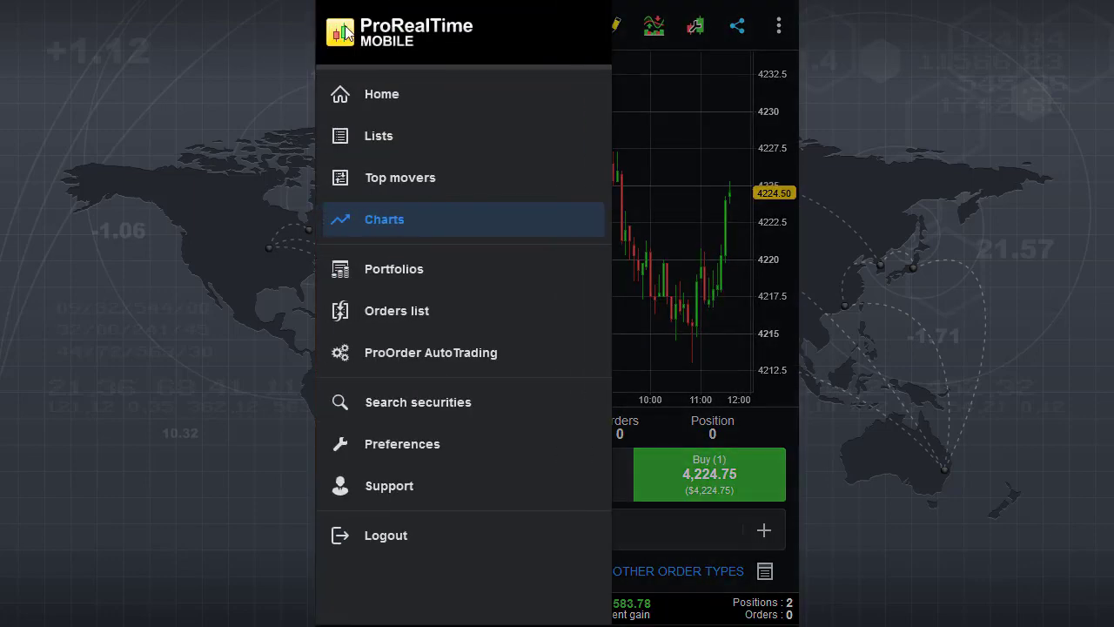
{"action": "left_click", "coordinate": [410, 274]}
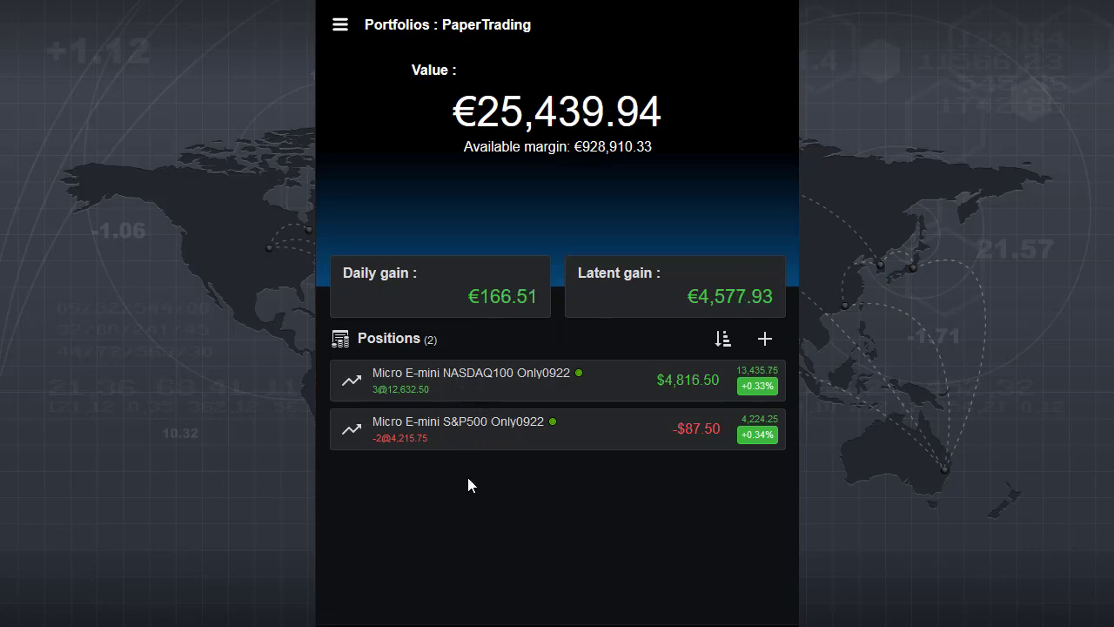
{"action": "left_click", "coordinate": [339, 26]}
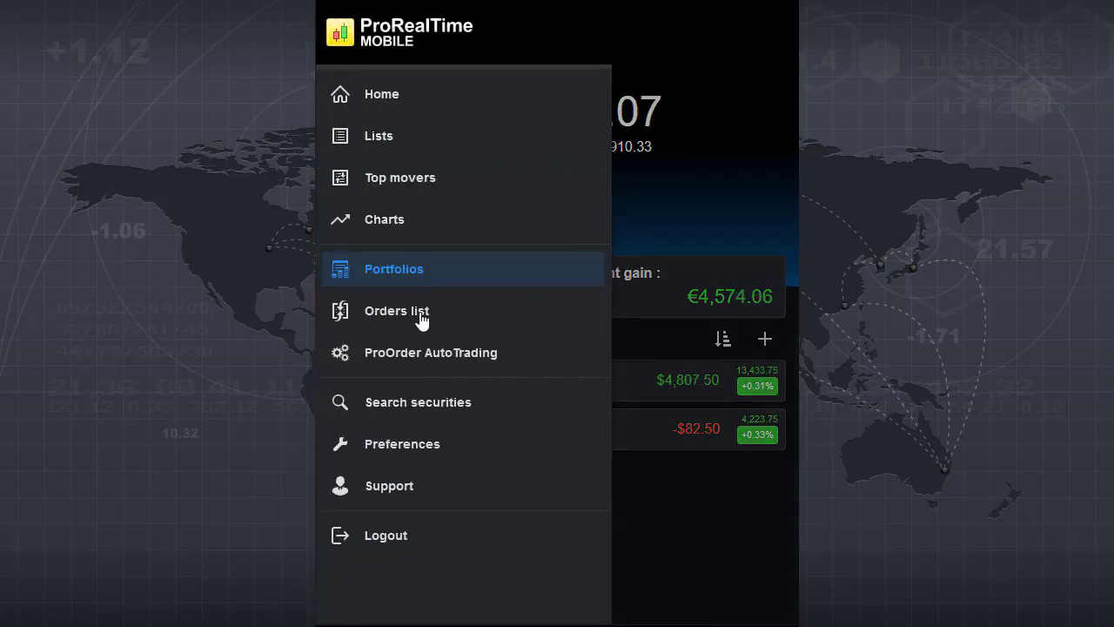